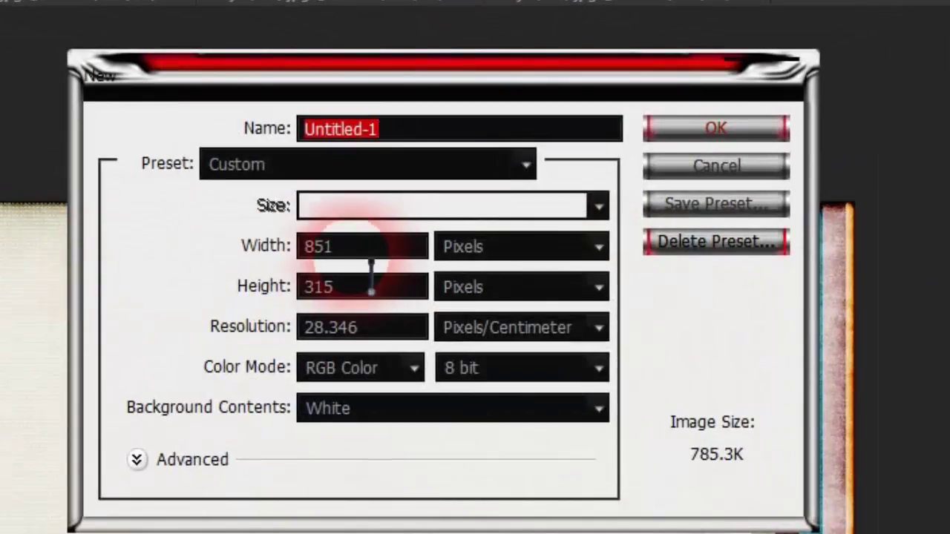
- Create a new 851 x 315 pixel RGB document with a white background
left_click(371, 277)
left_click(703, 128)
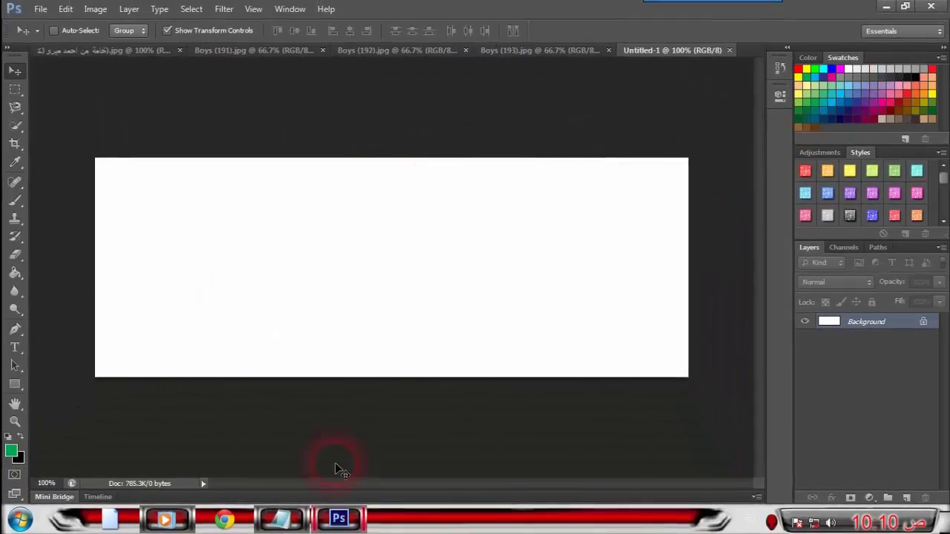
- Check the lesson notes in Notepad, then copy the striped texture image into the new document so it covers the canvas
left_click(282, 518)
scroll(794, 215, "down", 2)
scroll(794, 215, "down", 1)
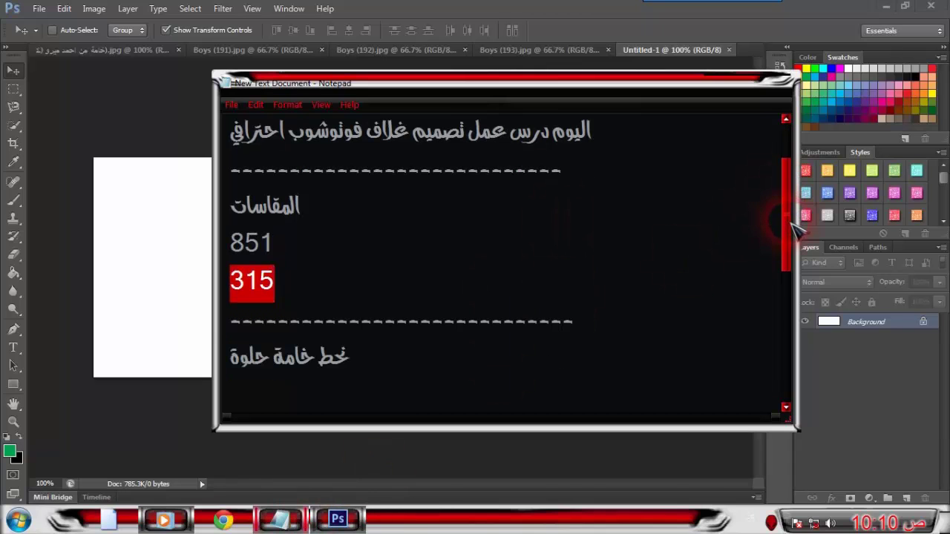
left_click_drag(377, 365, 224, 364)
left_click(107, 50)
left_click(613, 49)
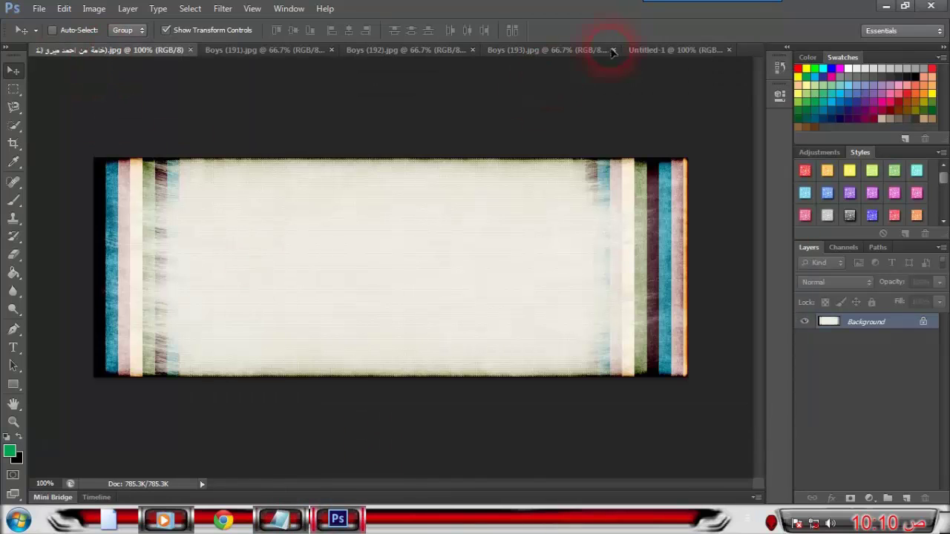
left_click_drag(676, 62, 536, 284)
- Read the next lesson notes in Notepad and look through the open portrait photos Boys (191), (192) and (193)
left_click(280, 519)
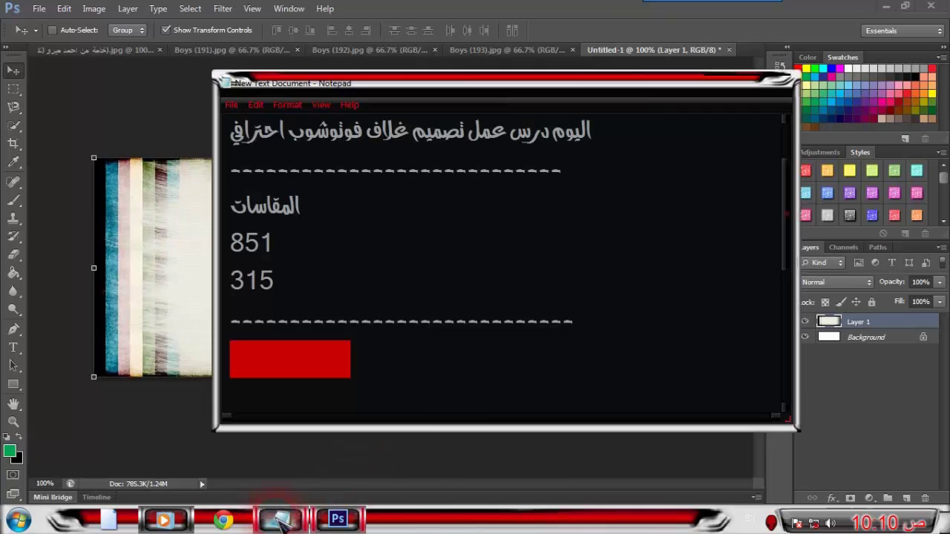
left_click_drag(783, 226, 782, 258)
left_click_drag(231, 359, 245, 360)
left_click(455, 50)
left_click(318, 50)
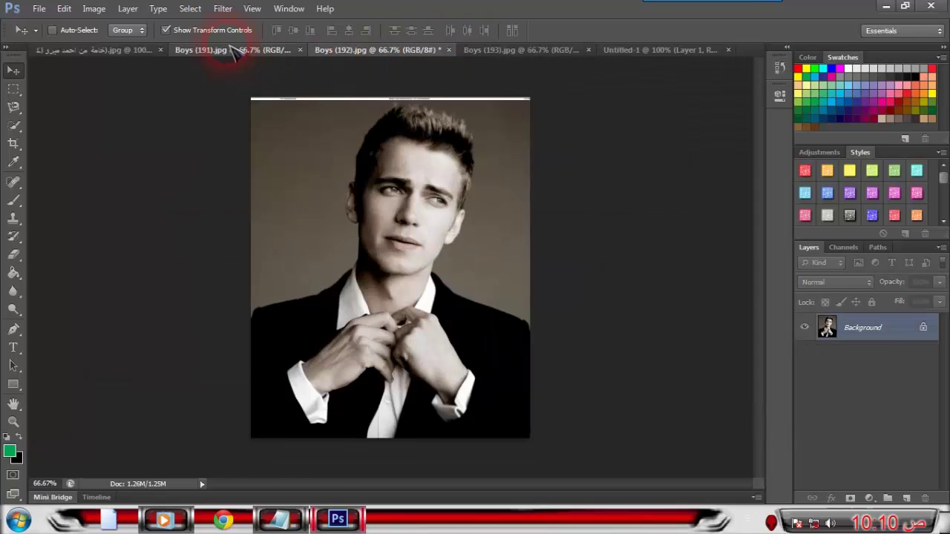
left_click(223, 49)
left_click(281, 519)
left_click_drag(786, 256, 788, 266)
left_click(104, 136)
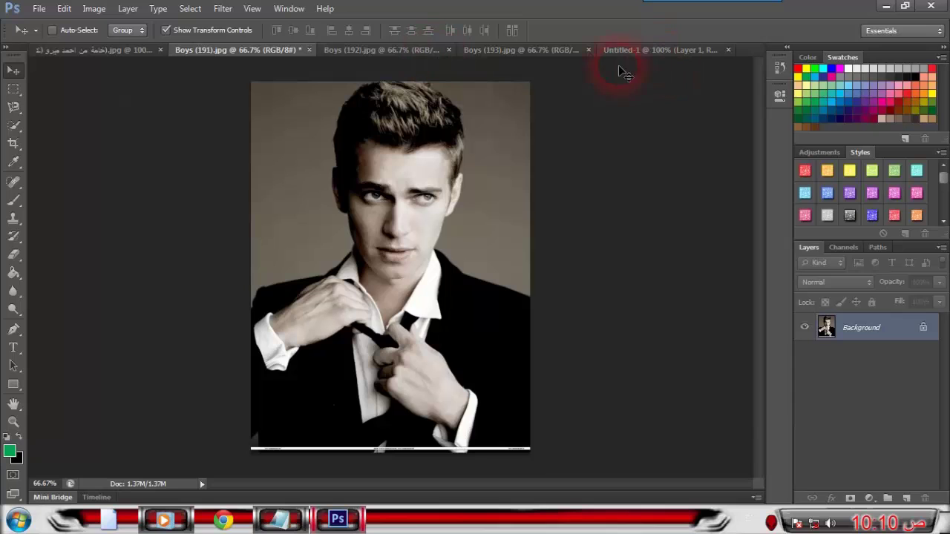
- Bring the Boys (193) portrait into the cover document and scale it to fill the left third of the canvas
left_click(349, 49)
left_click(509, 49)
left_click_drag(651, 58, 284, 242)
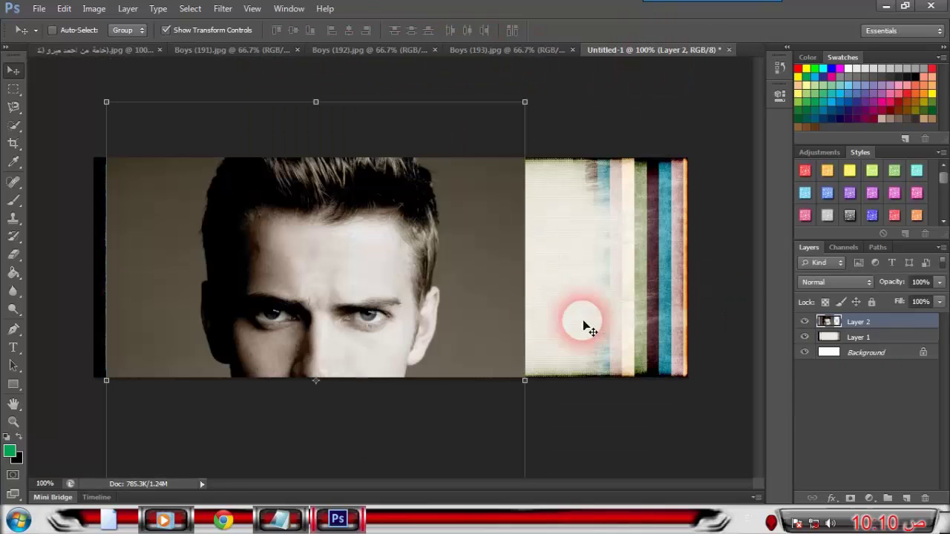
left_click_drag(525, 102, 350, 237)
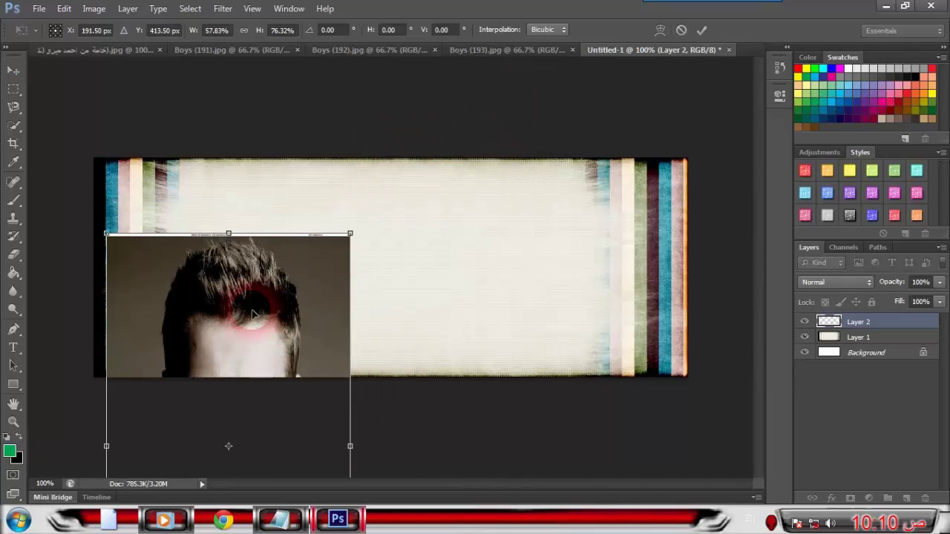
left_click_drag(254, 327, 244, 239)
left_click_drag(337, 128, 341, 240)
left_click_drag(263, 309, 264, 194)
left_click_drag(336, 438, 262, 371)
left_click_drag(246, 267, 226, 258)
left_click_drag(264, 138, 297, 155)
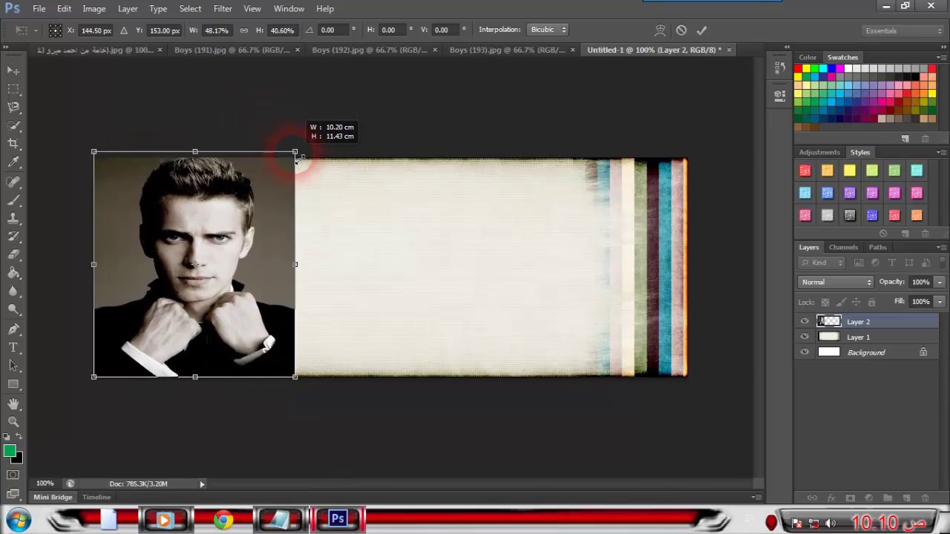
double_click(230, 212)
- Bring the Boys (192) portrait into the cover and scale it to canvas height beside the first portrait
left_click(393, 49)
left_click_drag(645, 56, 547, 155)
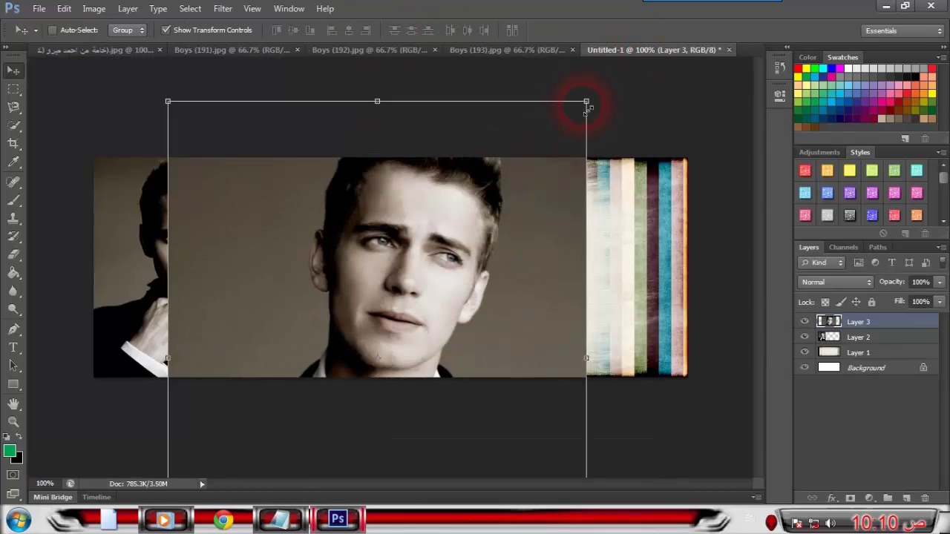
left_click_drag(589, 109, 392, 339)
left_click_drag(314, 386, 444, 172)
left_click_drag(518, 417, 508, 377)
double_click(403, 221)
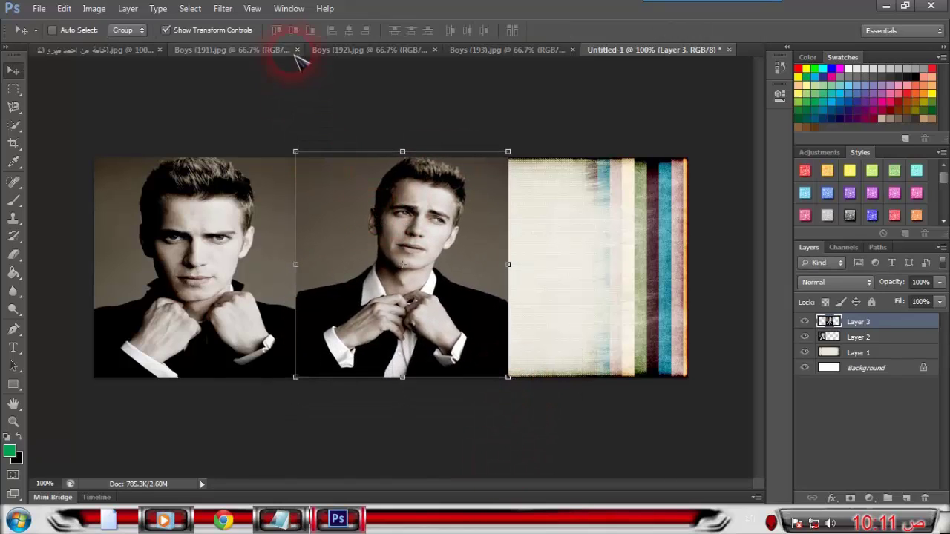
- Bring the Boys (191) portrait into the cover and scale it to fill the remaining right part of the canvas
left_click(252, 50)
left_click_drag(256, 82, 456, 349)
left_click_drag(629, 152, 466, 305)
left_click_drag(386, 334, 628, 214)
left_click_drag(517, 432, 514, 380)
double_click(614, 253)
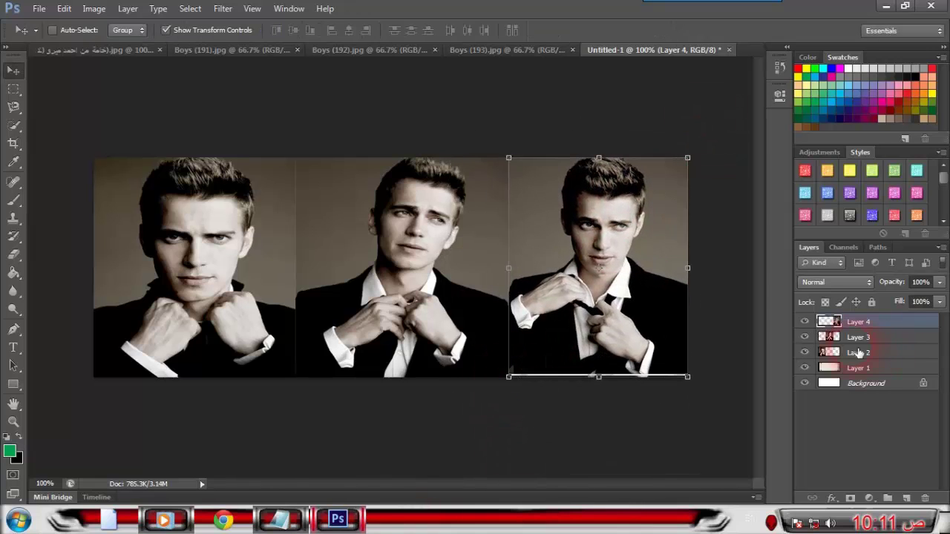
- Narrow the left portrait to about 9.77 cm and fit the middle portrait against its edge at about 90% width
left_click(859, 354)
left_click_drag(300, 270, 288, 267)
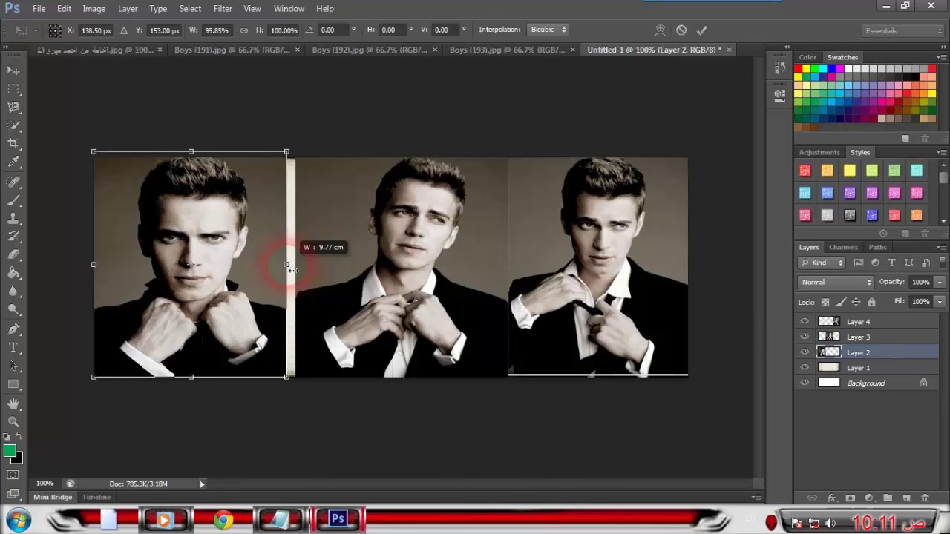
key("Return")
left_click(834, 339)
left_click_drag(459, 285, 482, 267)
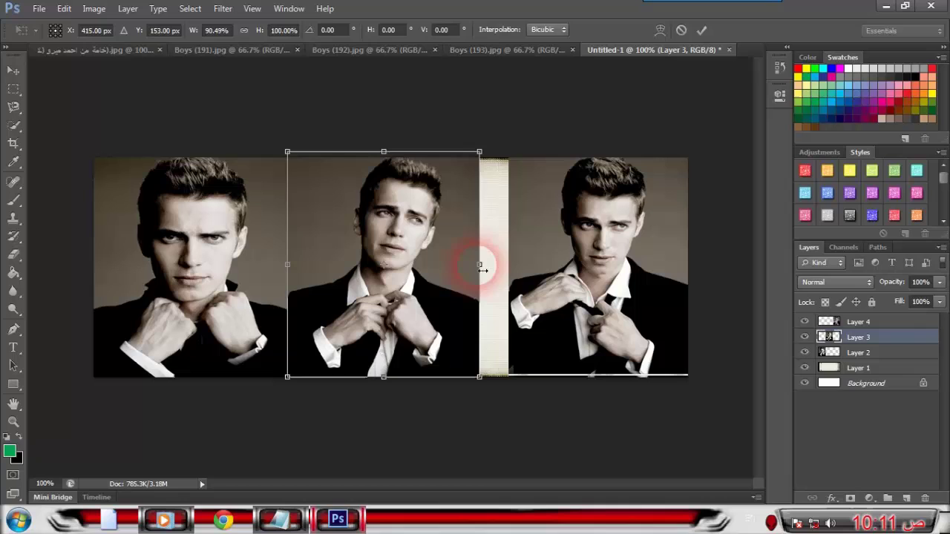
key("Return")
- Widen the right portrait toward the middle one and make the two meet without a gap
left_click(899, 354)
left_click(839, 322)
left_click_drag(509, 272, 487, 260)
key("Return")
left_click(848, 338)
key("Return")
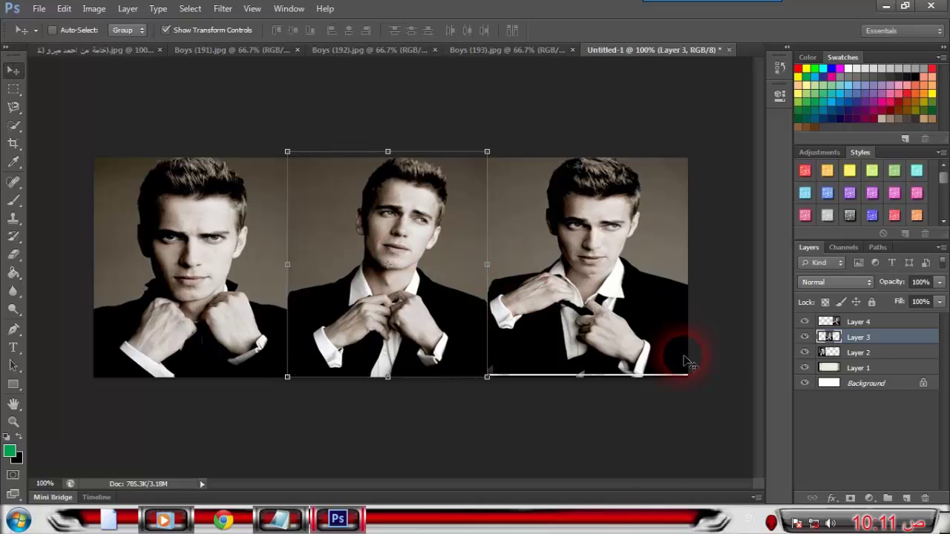
- Stretch the right portrait past the canvas's lower edge to push its white strip out of the design
left_click(854, 322)
left_click_drag(587, 376, 599, 389)
key("Return")
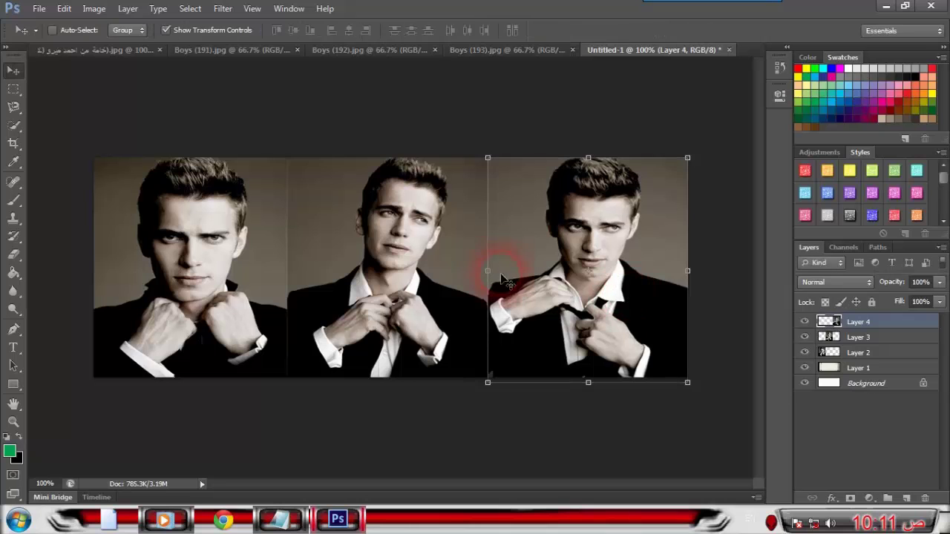
- Merge the three portrait layers into one and duplicate the merged layer
left_click(857, 353, "shift")
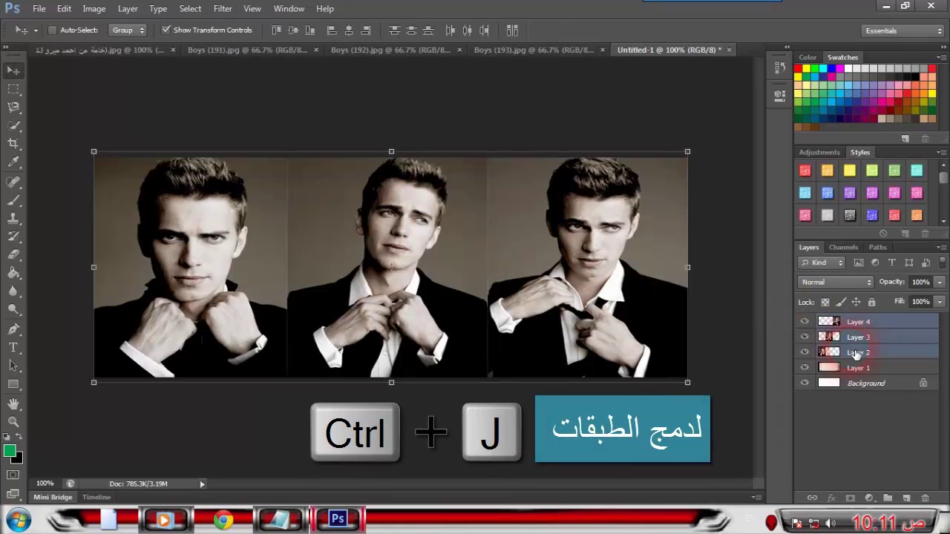
key("ctrl+e")
key("ctrl+j")
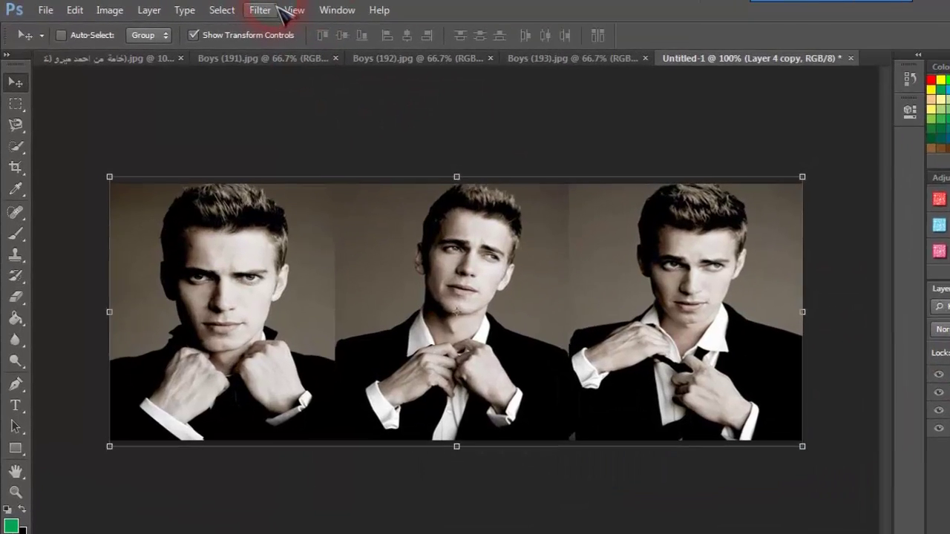
- Apply the Mosaic filter to the duplicated layer with a cell size of 55 square
left_click(222, 8)
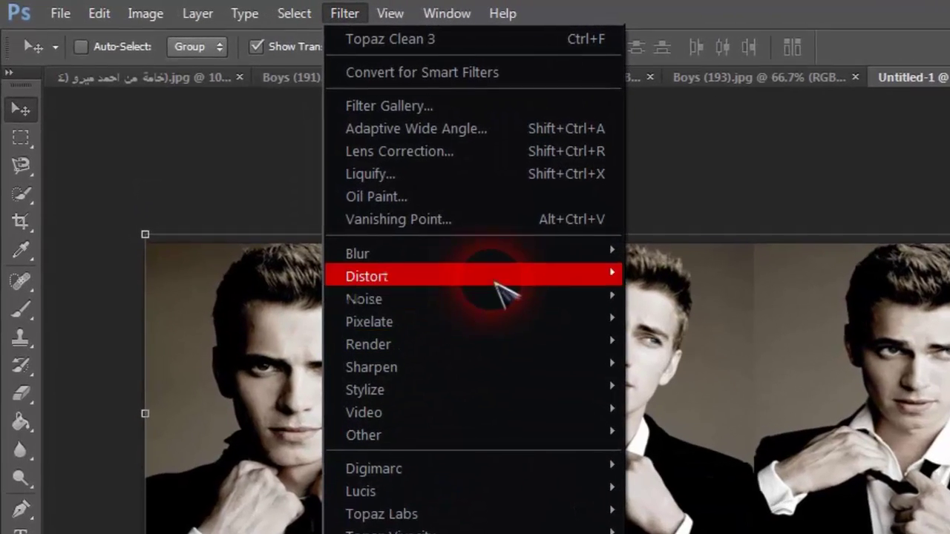
mouse_move(473, 287)
left_click(688, 445)
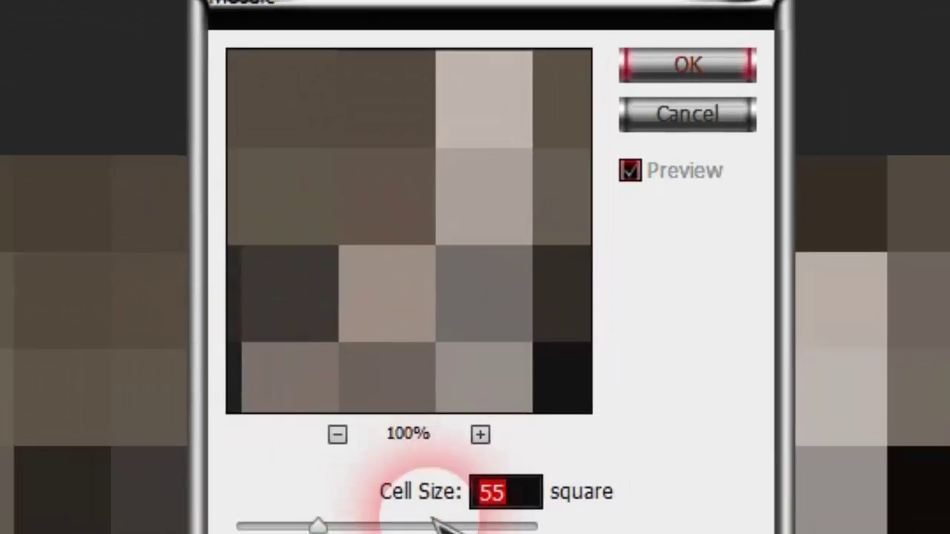
left_click(671, 61)
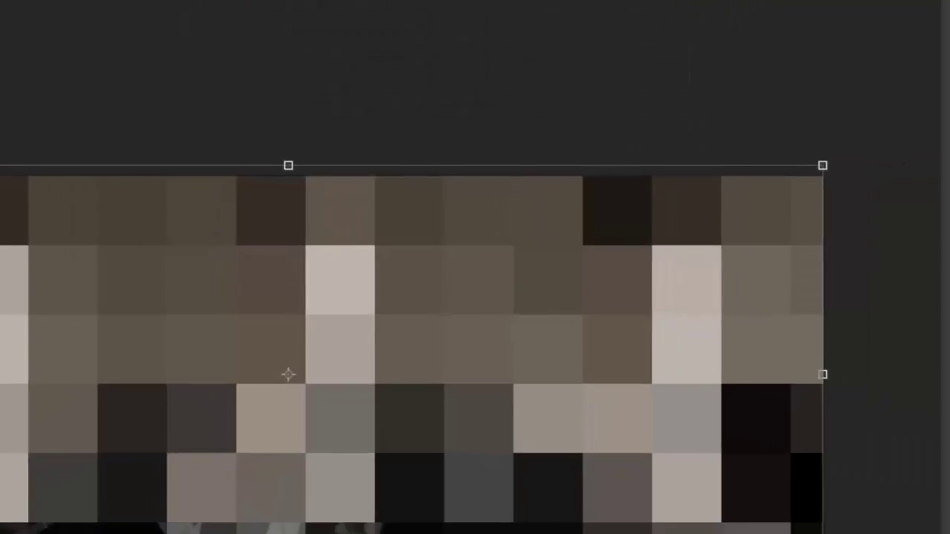
- Apply the Custom filter to the mosaic layer with centre value 9, four adjacent values of -2 and scale 1
left_click(137, 12)
left_click(99, 12)
left_click(207, 377)
left_click(356, 367)
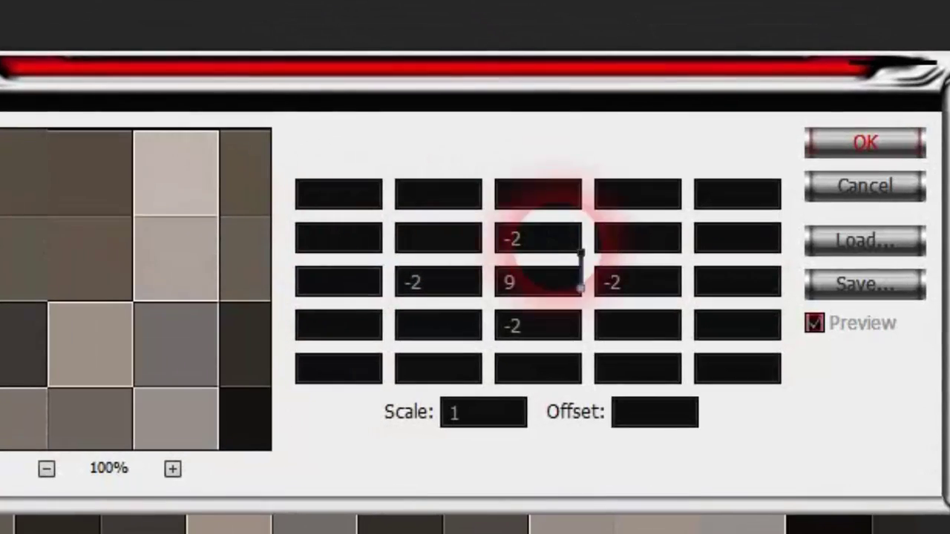
left_click(548, 241)
left_click_drag(410, 280, 717, 279)
left_click(610, 280)
left_click_drag(501, 328, 661, 332)
left_click_drag(502, 285, 564, 282)
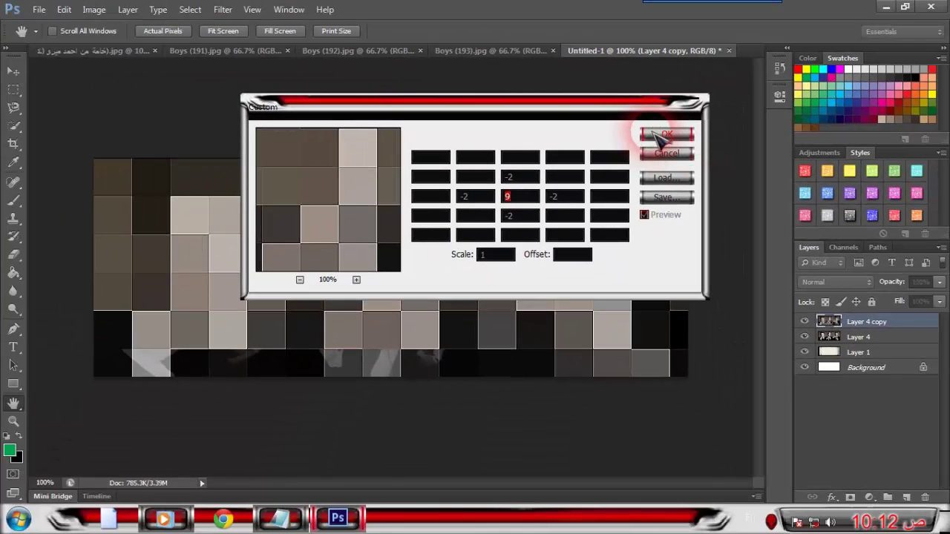
left_click(675, 135)
- Compare blend modes on the mosaic layer and set it to Soft Light
left_click(864, 295)
left_click(846, 41)
key("Down")
key("Down")
key("Down")
key("Down")
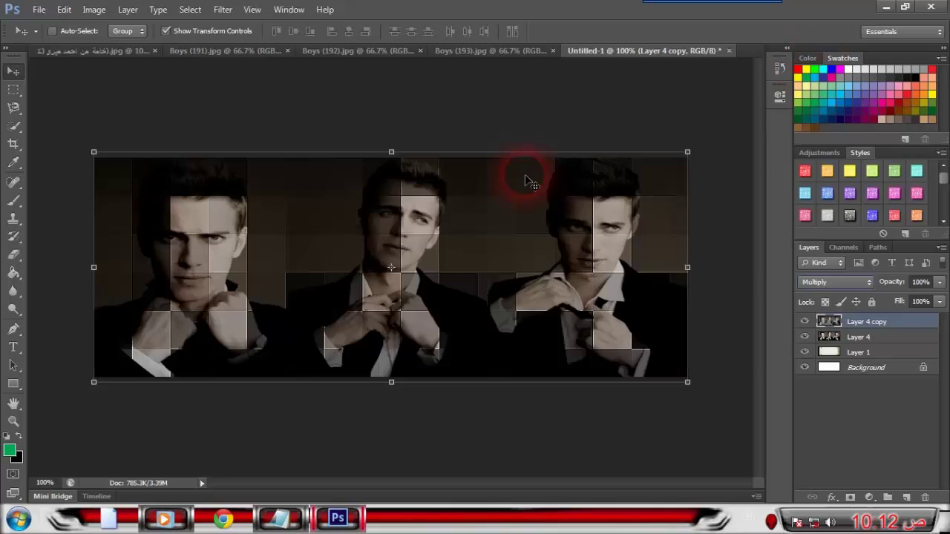
key("Down")
key("Down")
key("Down")
key("Down")
key("Down")
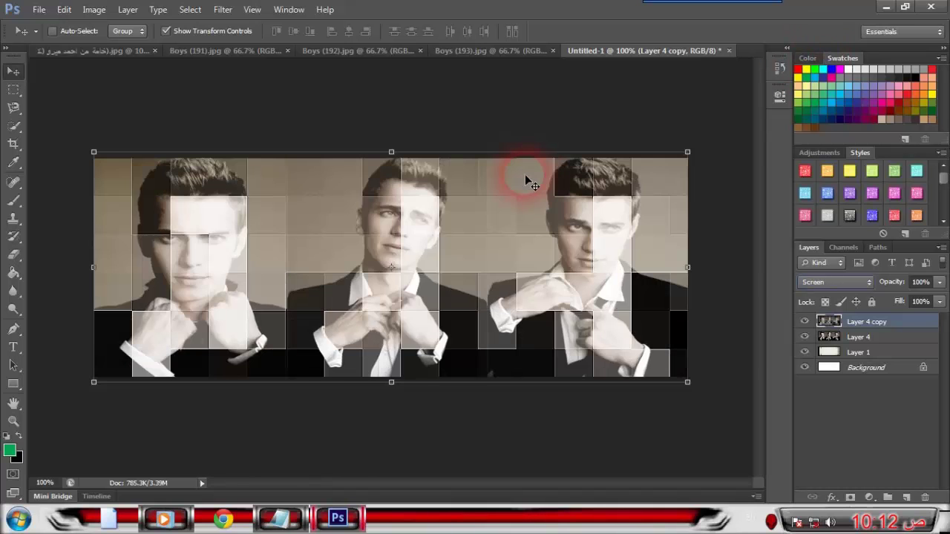
key("Down")
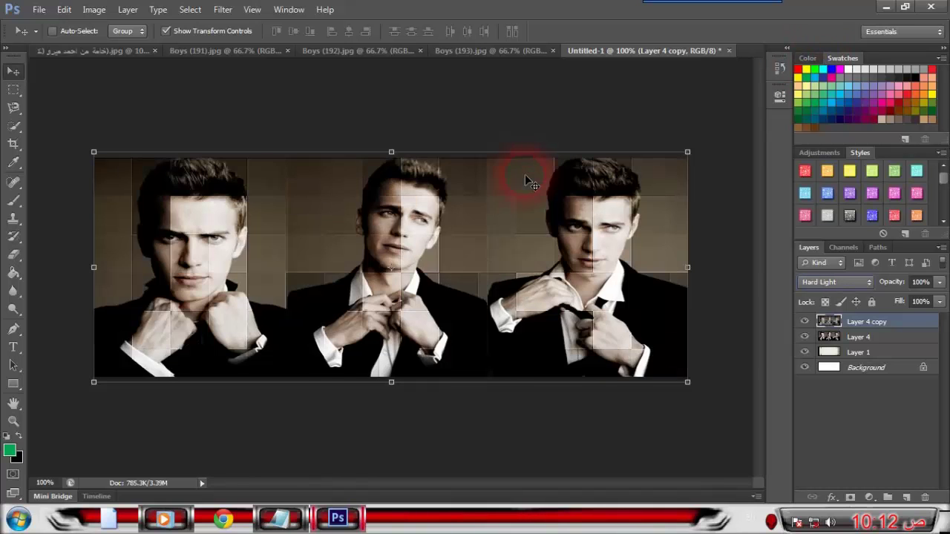
key("Down")
key("Down")
key("Down")
key("Down")
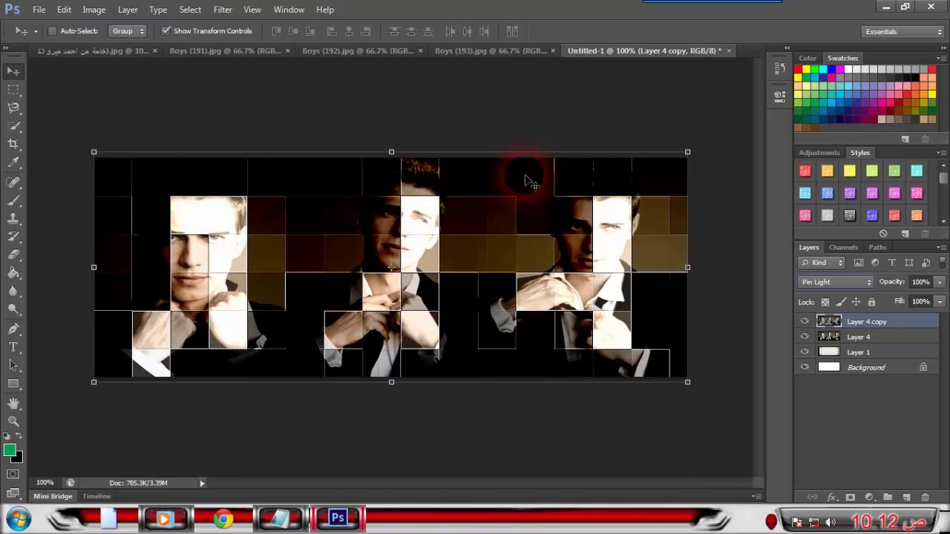
key("Up")
key("Up")
key("Up")
key("Up")
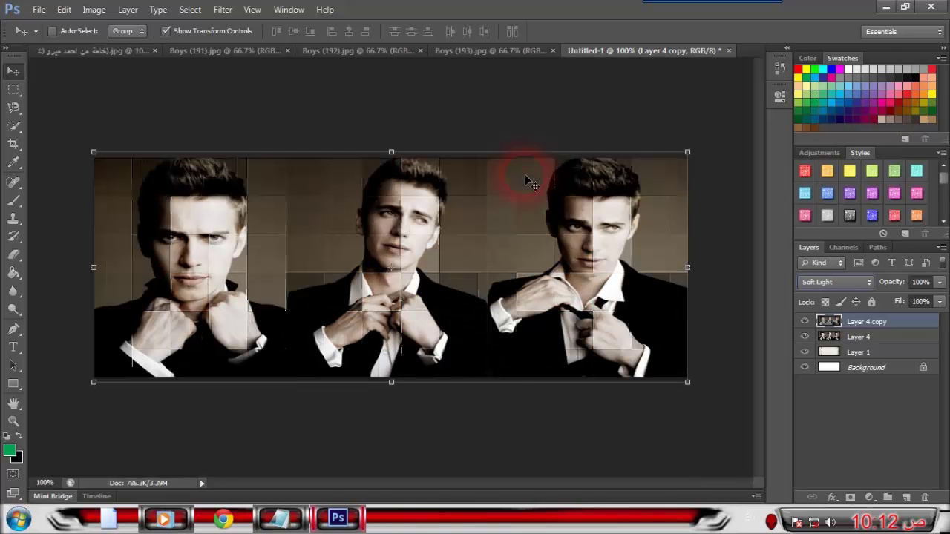
- Erase the mosaic squares from the faces and hands of the left and middle portraits with a 33 px eraser
left_click(13, 256)
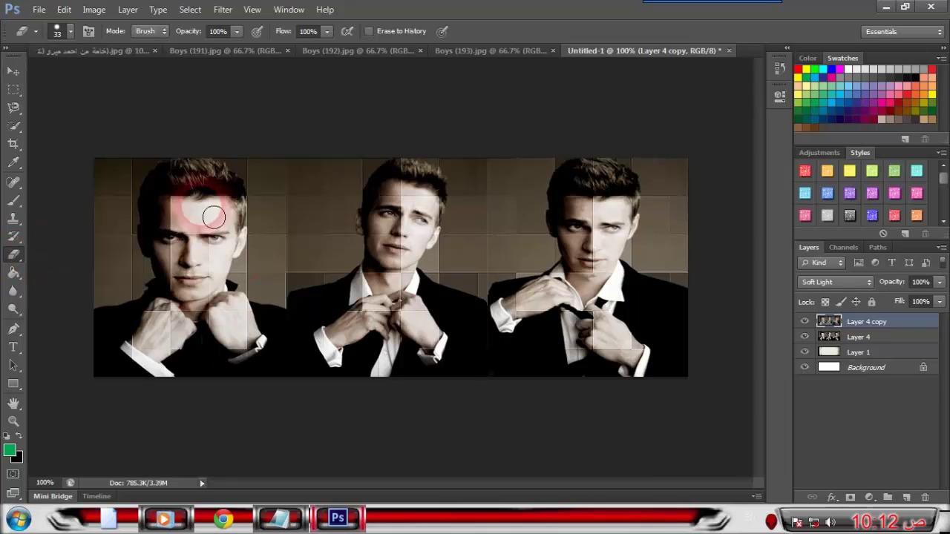
mouse_move(225, 219)
left_mouse_down()
mouse_move(175, 208)
mouse_move(182, 268)
mouse_move(201, 314)
mouse_move(216, 262)
mouse_move(228, 331)
mouse_move(262, 360)
mouse_move(230, 315)
mouse_move(262, 340)
mouse_move(156, 368)
mouse_move(190, 358)
mouse_move(195, 317)
mouse_move(168, 346)
mouse_move(179, 325)
left_mouse_up()
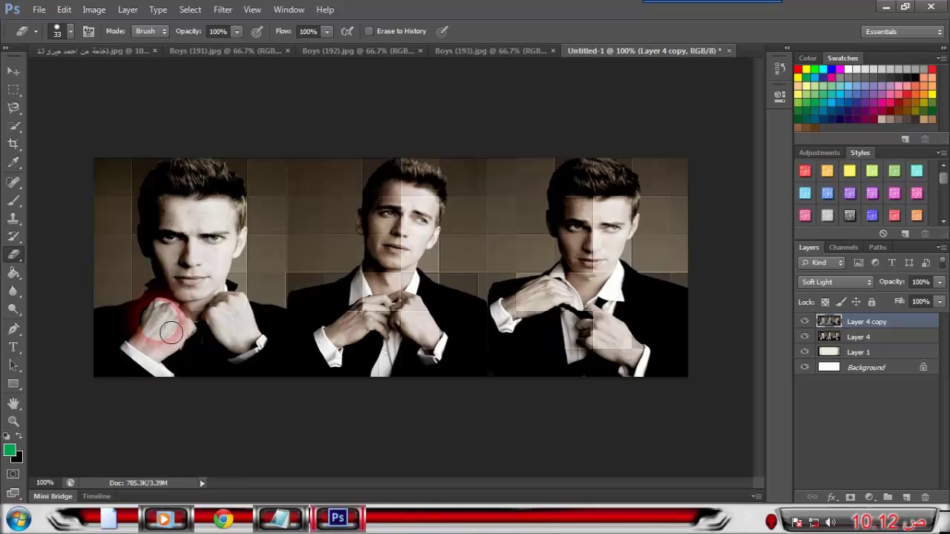
mouse_move(404, 206)
left_mouse_down()
mouse_move(436, 225)
mouse_move(443, 204)
mouse_move(401, 226)
mouse_move(410, 194)
mouse_move(389, 259)
mouse_move(424, 226)
mouse_move(400, 281)
mouse_move(407, 306)
mouse_move(441, 346)
mouse_move(404, 304)
mouse_move(357, 348)
mouse_move(420, 308)
mouse_move(424, 270)
mouse_move(392, 279)
left_mouse_up()
left_click_drag(367, 317, 427, 219)
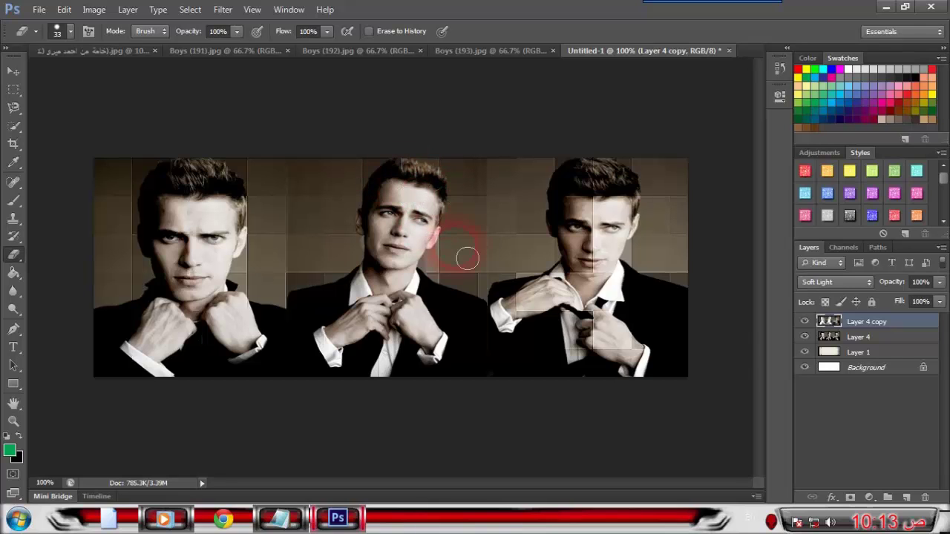
- Erase the mosaic squares from the right portrait's face and hands, enlarging the eraser to 41 px
mouse_move(600, 236)
left_mouse_down()
mouse_move(622, 253)
mouse_move(649, 216)
mouse_move(622, 276)
left_mouse_up()
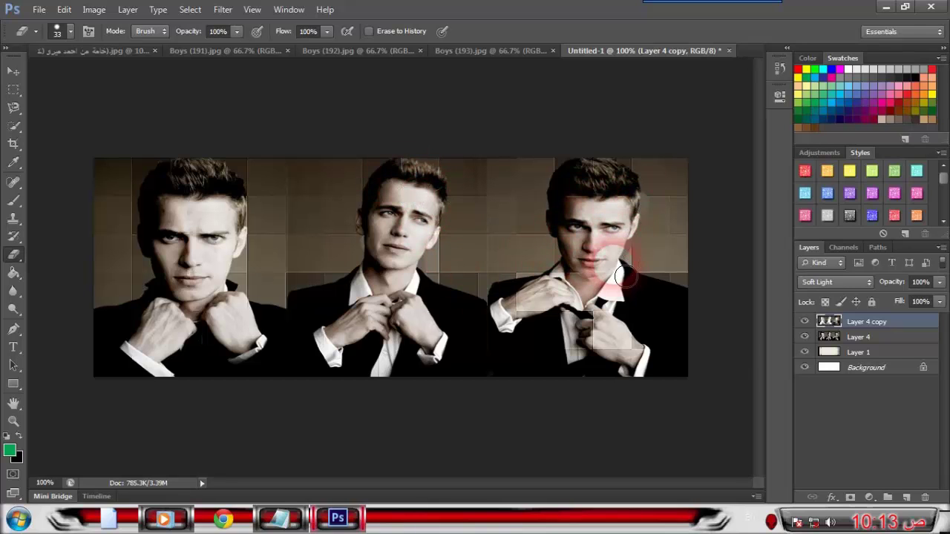
right_click(605, 208, "alt")
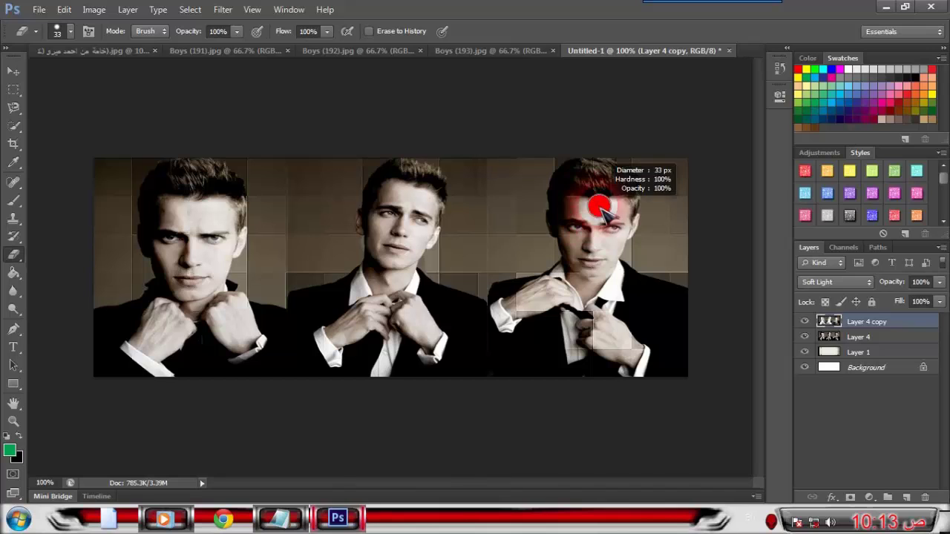
right_click(604, 255, "alt")
left_click_drag(594, 182, 616, 197)
mouse_move(579, 227)
left_mouse_down()
mouse_move(609, 323)
mouse_move(656, 360)
mouse_move(607, 354)
mouse_move(583, 318)
mouse_move(538, 316)
mouse_move(535, 326)
mouse_move(571, 333)
mouse_move(542, 323)
mouse_move(582, 308)
mouse_move(581, 293)
mouse_move(606, 285)
mouse_move(637, 228)
left_mouse_up()
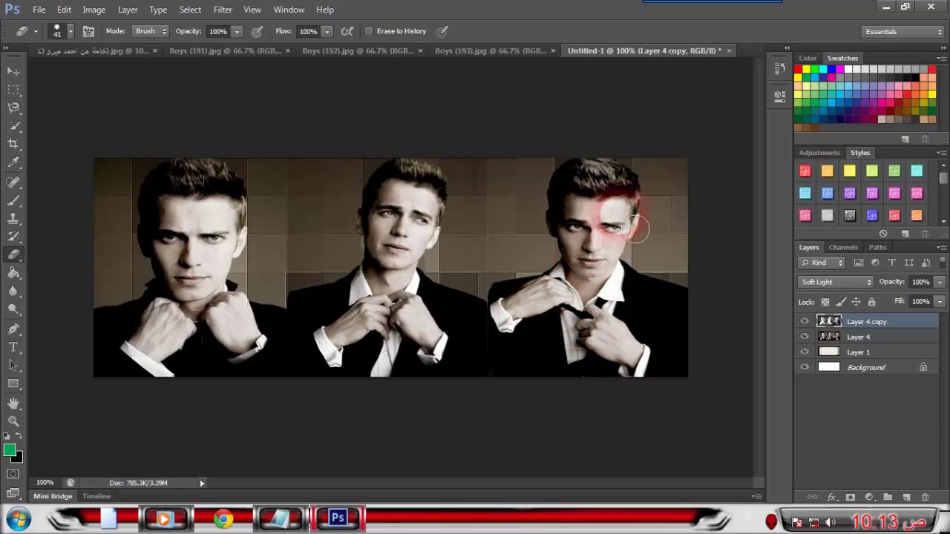
key("v")
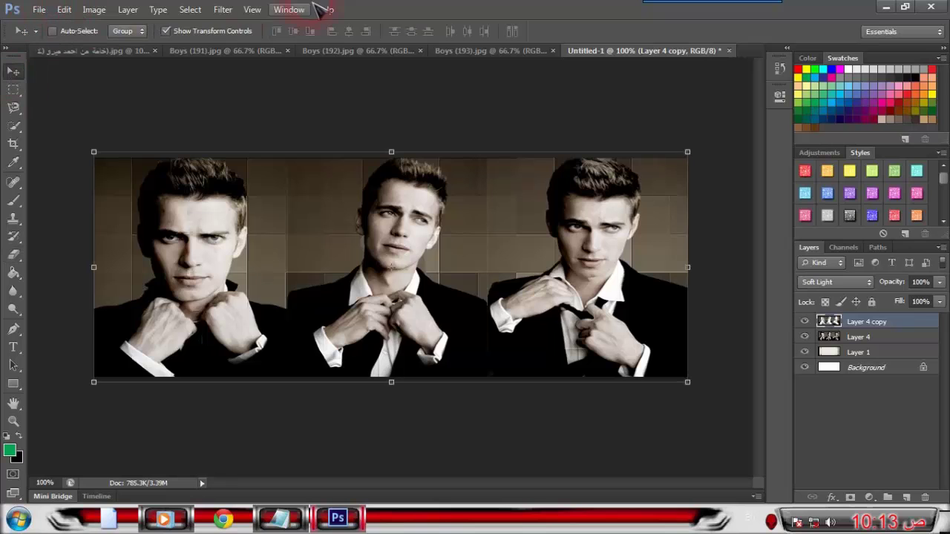
- Switch to the Notepad notes to check the next instruction, and return to Photoshop
left_click(251, 11)
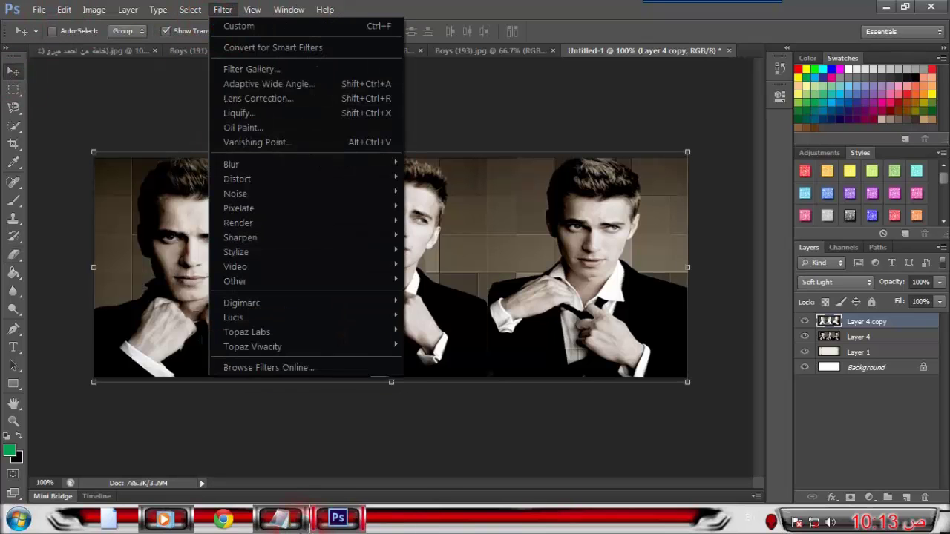
left_click(281, 519)
mouse_move(787, 264)
left_mouse_down()
mouse_move(789, 276)
mouse_move(788, 263)
left_mouse_up()
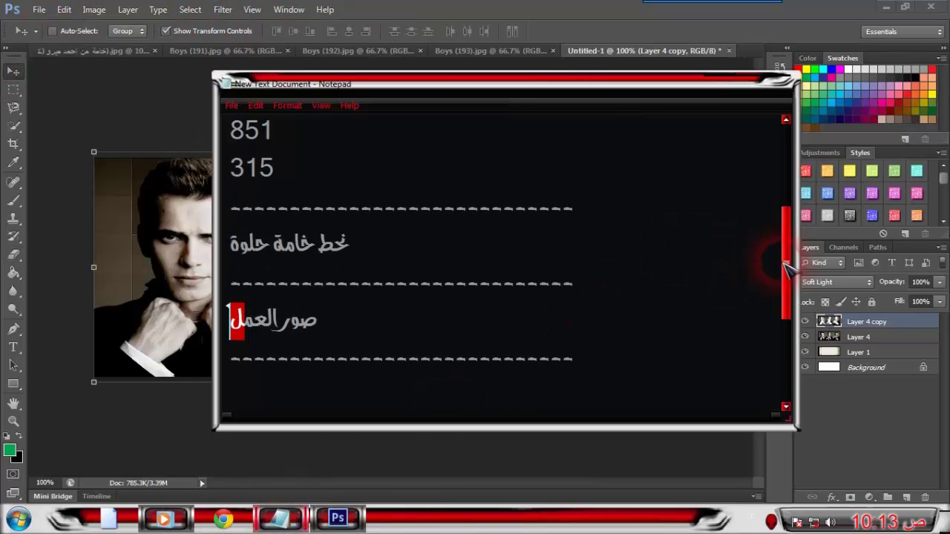
left_click(737, 77)
left_click(223, 10)
left_click(223, 10)
- Compare Topaz Adjust 4 presets on the portraits in Layer 4 and try the HDR - Sketch preset
key("alt+bracketleft")
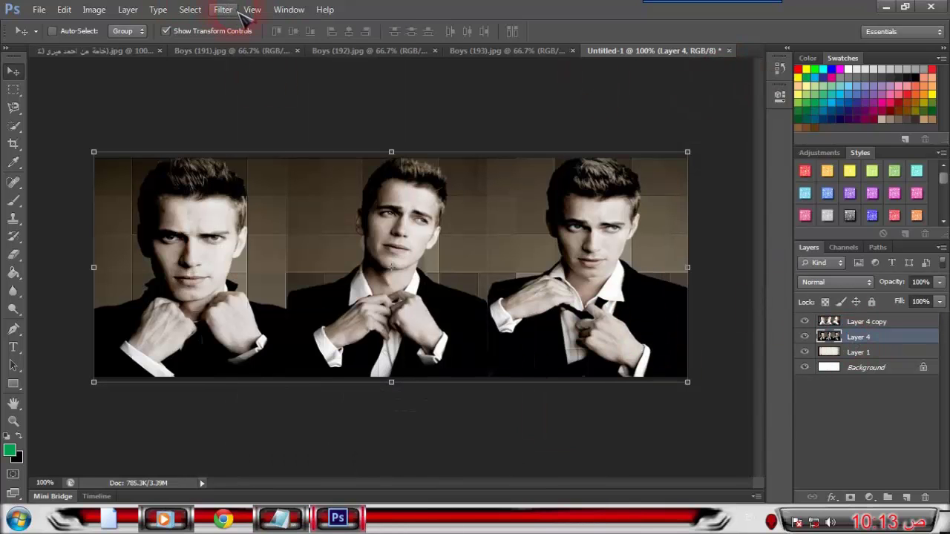
left_click(234, 9)
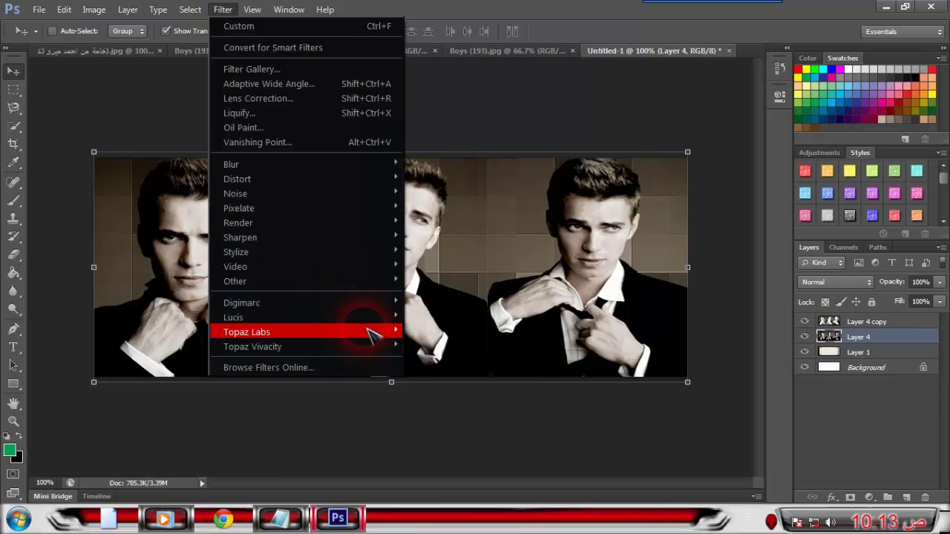
left_click(421, 332)
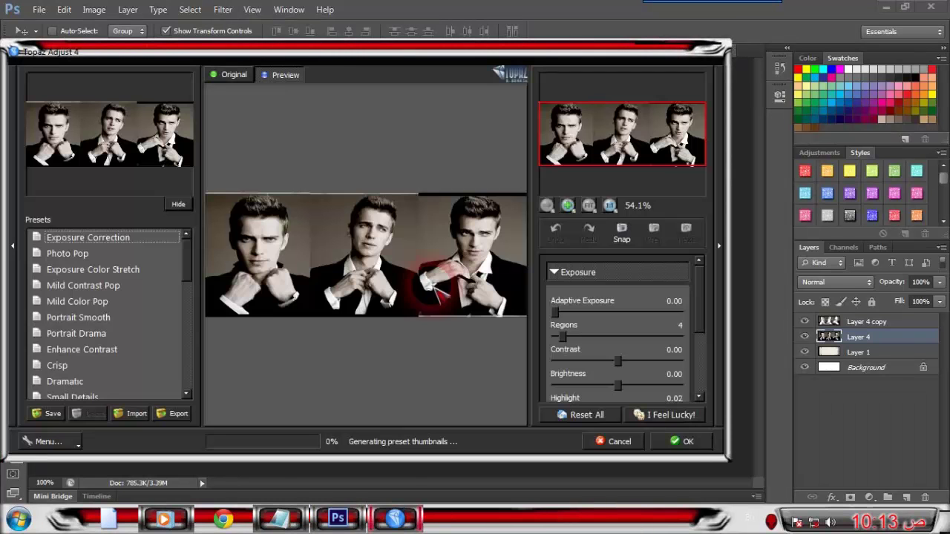
left_click_drag(364, 52, 423, 52)
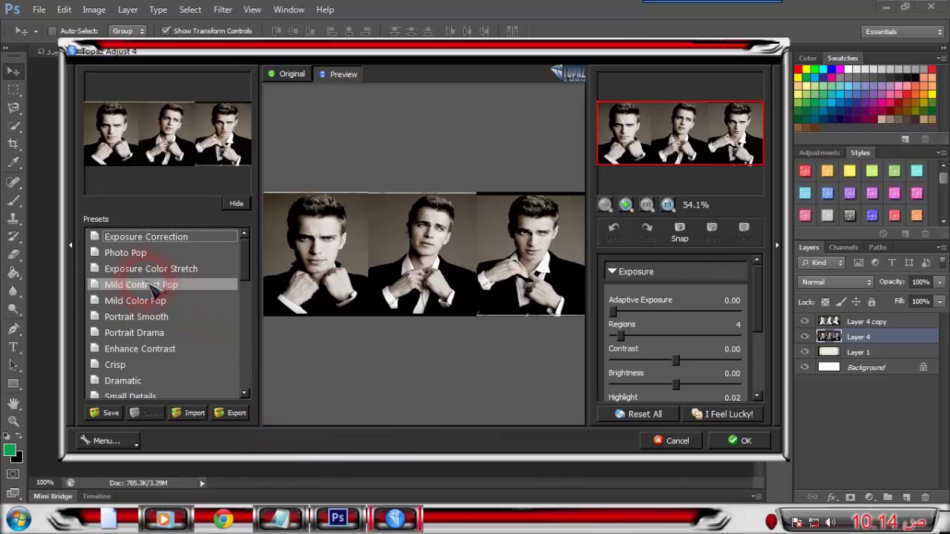
left_click(178, 273)
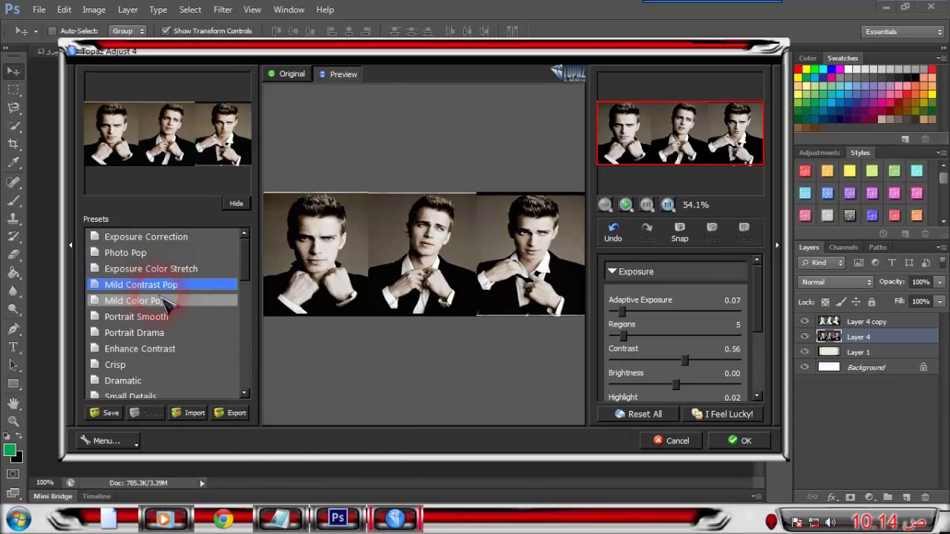
left_click(163, 303)
left_click(152, 317)
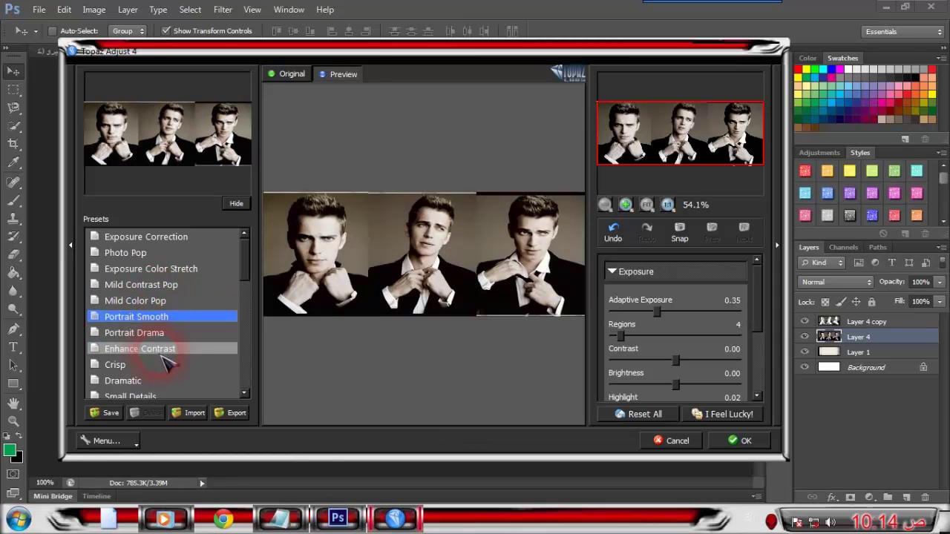
scroll(167, 353, "down", 6)
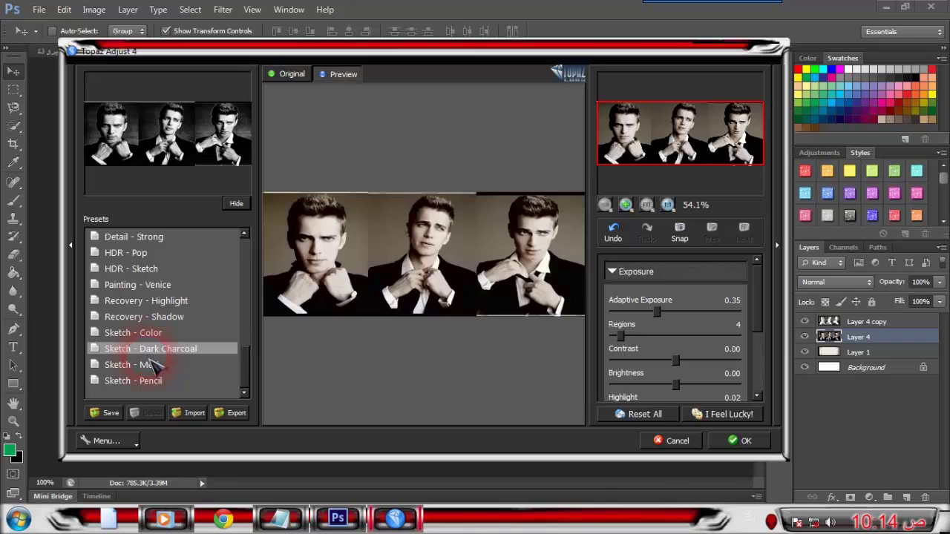
left_click(152, 353)
left_click(152, 332)
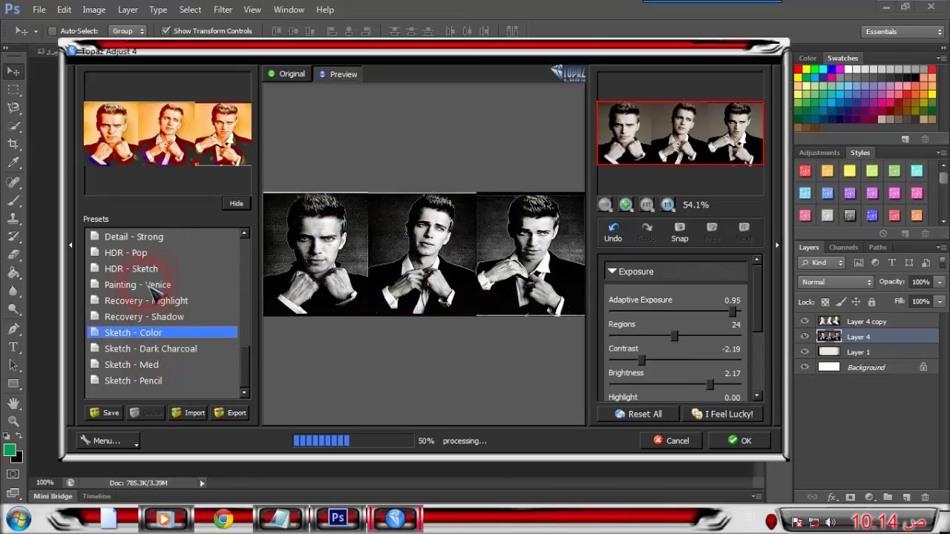
left_click(149, 301)
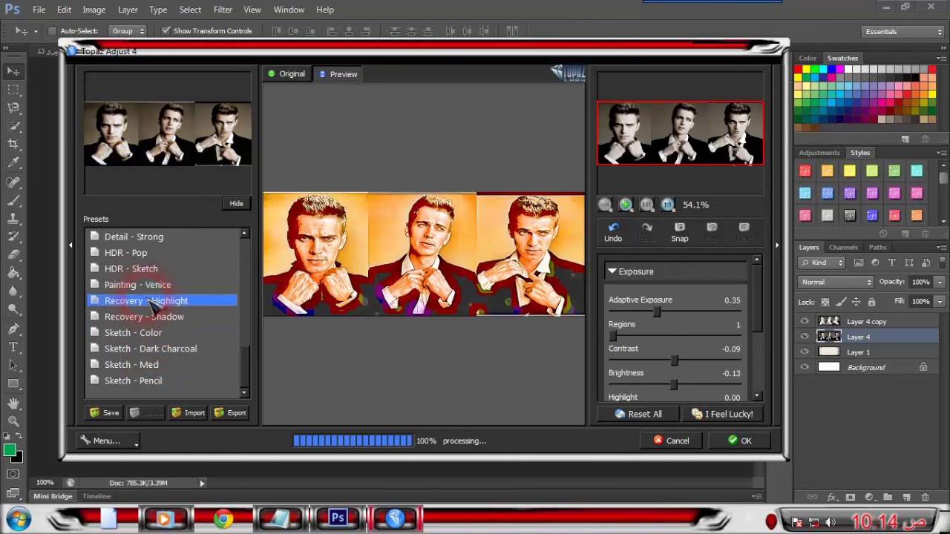
scroll(146, 297, "up", 1)
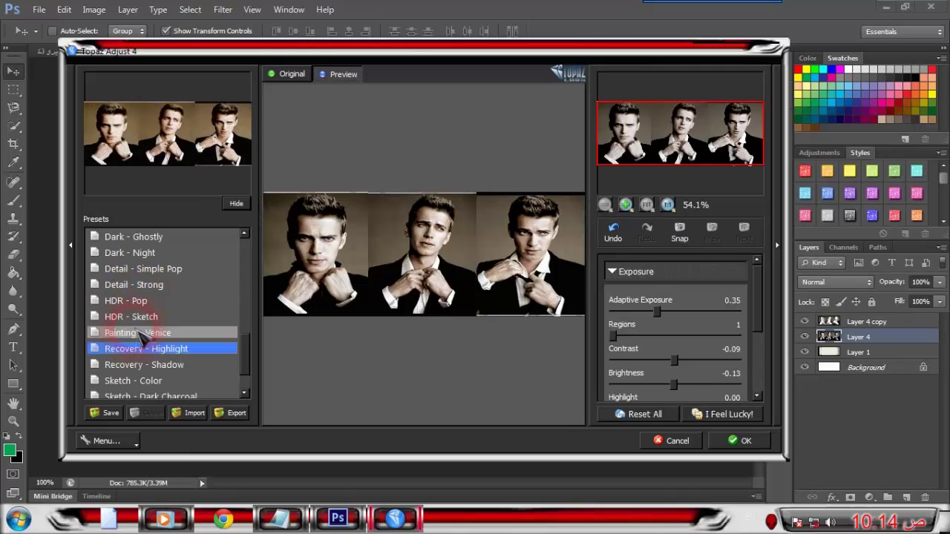
left_click(146, 317)
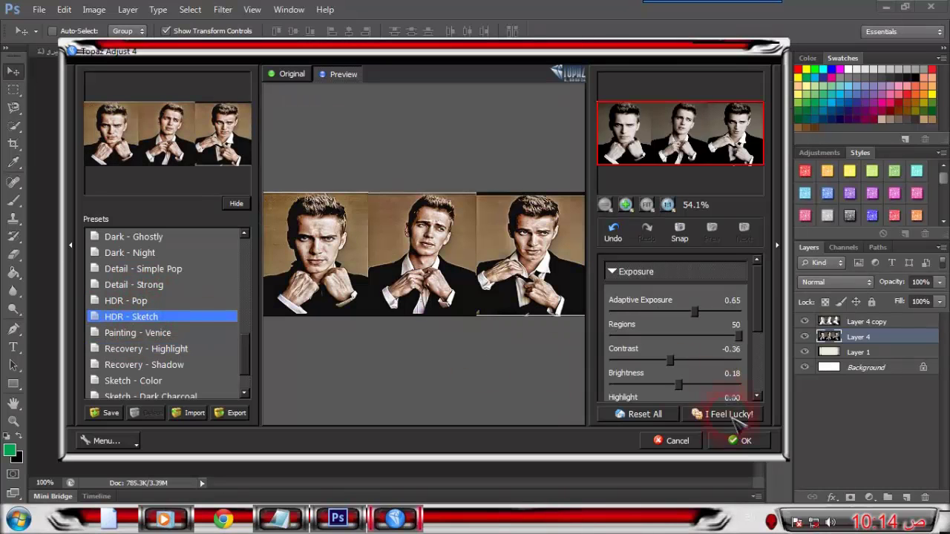
left_click(743, 441)
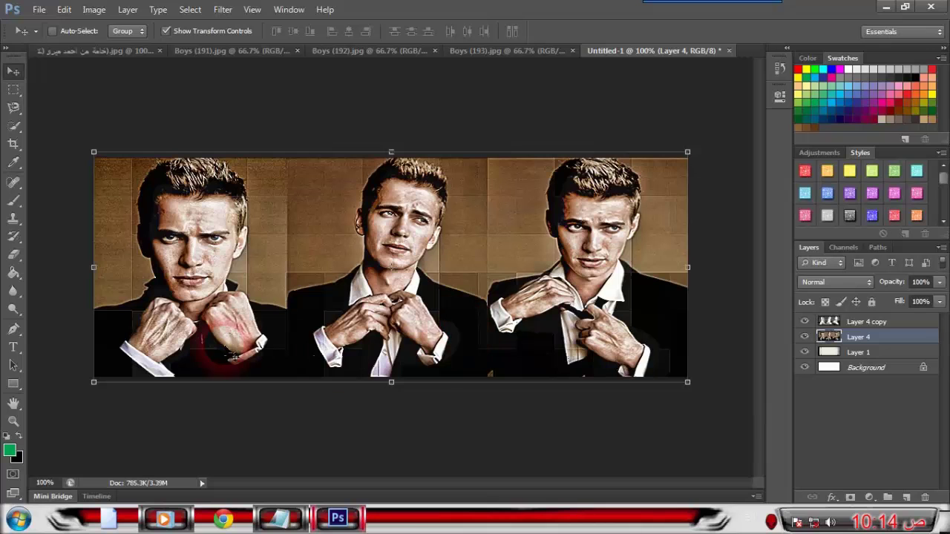
- Try erasing the left portrait's hand on Layer 4, and undo both the erasing and the HDR - Sketch filter
left_click(14, 255)
left_click(249, 330)
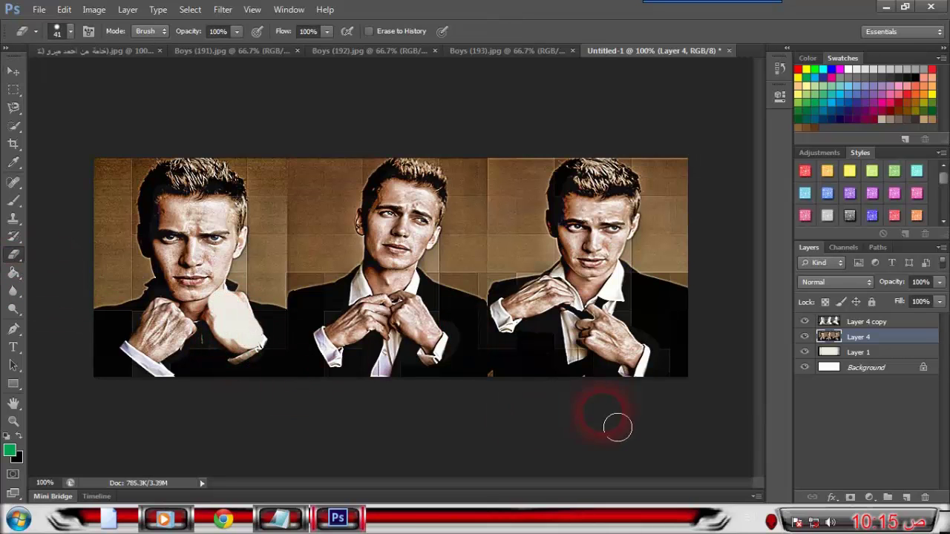
key("ctrl+alt+z")
key("ctrl+alt+z")
- Compare further Topaz Adjust 4 presets on Layer 4 and apply Color Blast
left_click(223, 9)
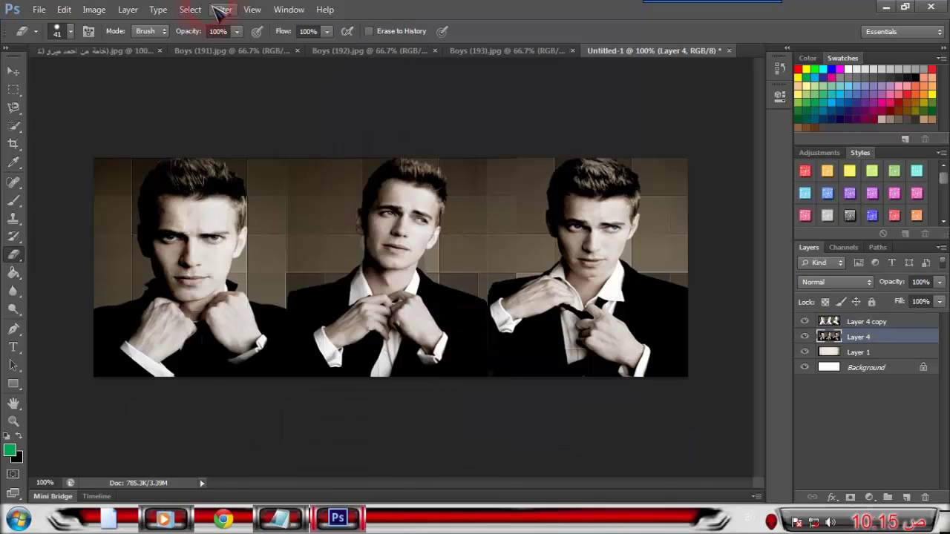
left_click(223, 9)
mouse_move(343, 332)
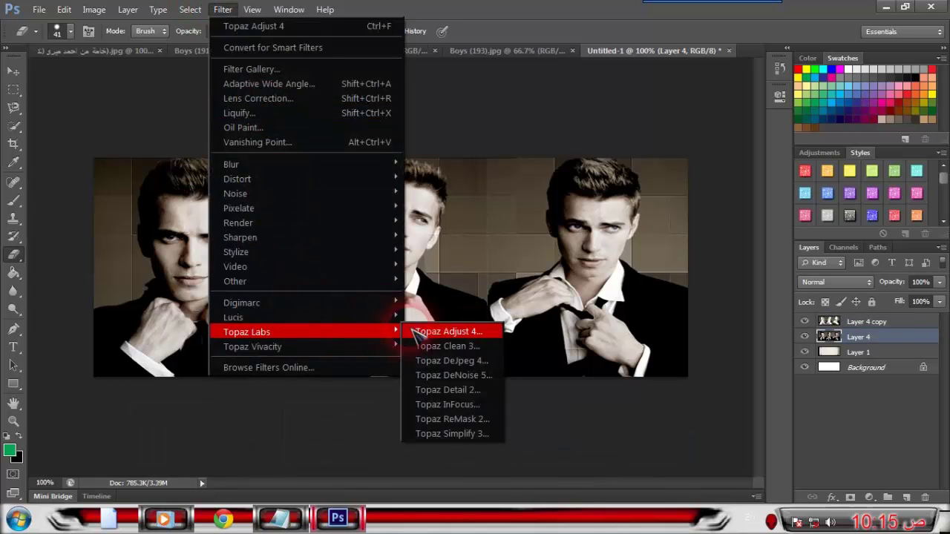
left_click(431, 332)
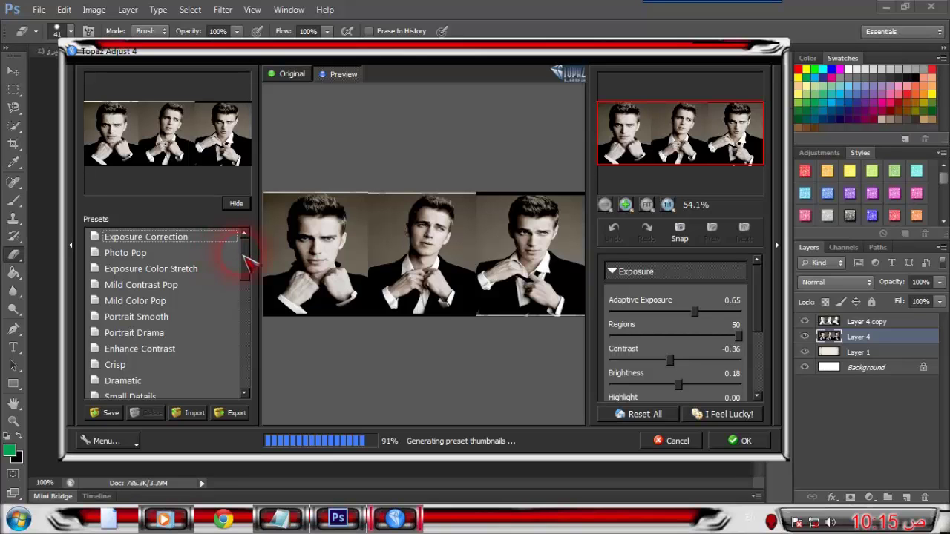
left_click_drag(243, 256, 221, 328)
left_click(222, 331)
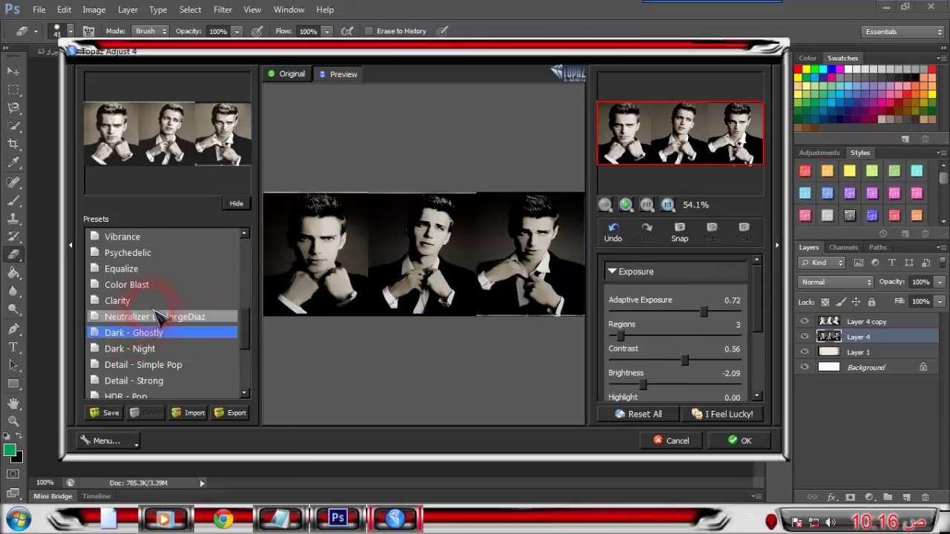
left_click(159, 317)
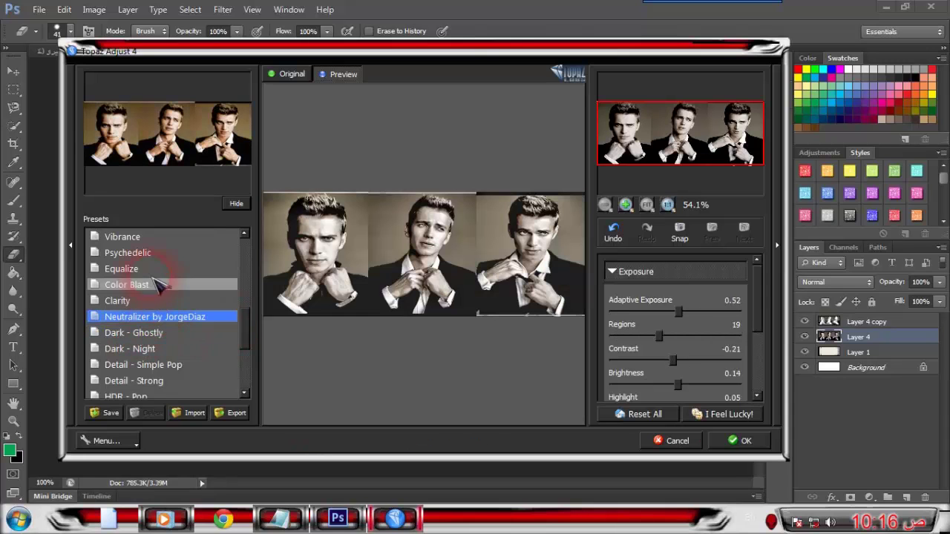
left_click(161, 287)
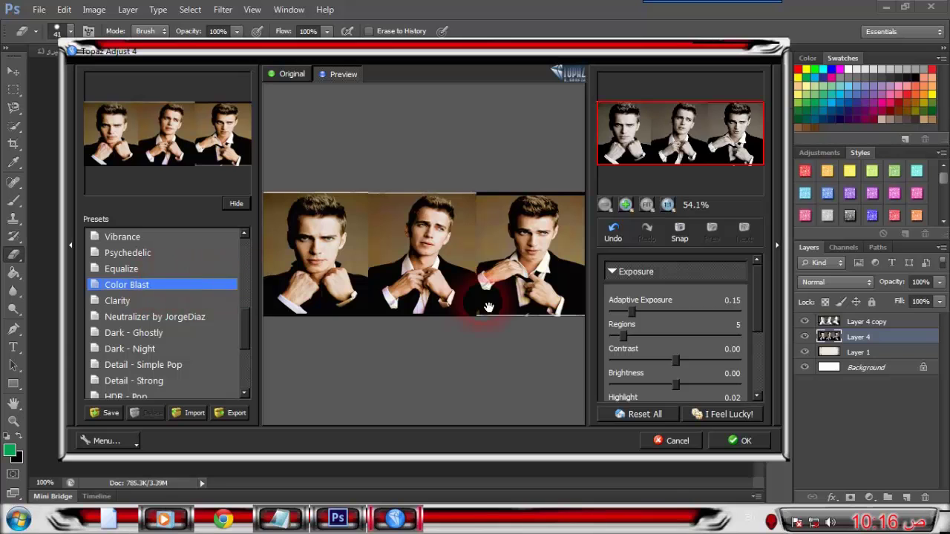
left_click(743, 441)
- Undo the trial erasing on Layer 4 and erase mosaic squares from the middle portrait's hand on Layer 4 copy
mouse_move(178, 365)
left_mouse_down()
mouse_move(252, 344)
mouse_move(488, 423)
left_mouse_up()
mouse_move(547, 290)
left_mouse_down()
mouse_move(637, 359)
mouse_move(593, 361)
mouse_move(641, 340)
mouse_move(609, 347)
mouse_move(582, 372)
mouse_move(583, 346)
mouse_move(659, 377)
mouse_move(600, 341)
mouse_move(552, 342)
mouse_move(510, 364)
mouse_move(562, 329)
left_mouse_up()
key("ctrl+z")
left_click(854, 325)
left_click_drag(319, 323, 335, 343)
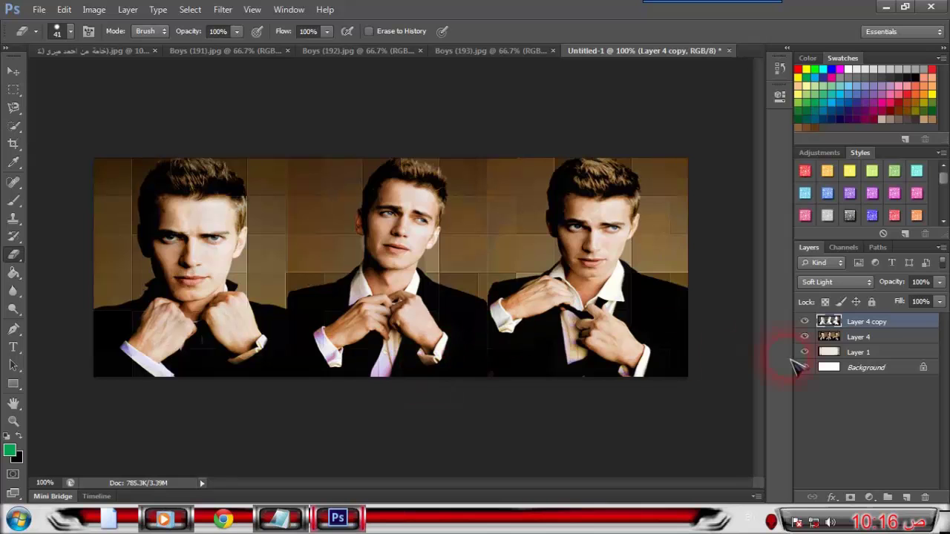
- Move the striped texture in Layer 1 above the portrait layers, compare its blend modes and set it to Soft Light
left_click_drag(855, 327, 853, 321)
left_click(835, 282)
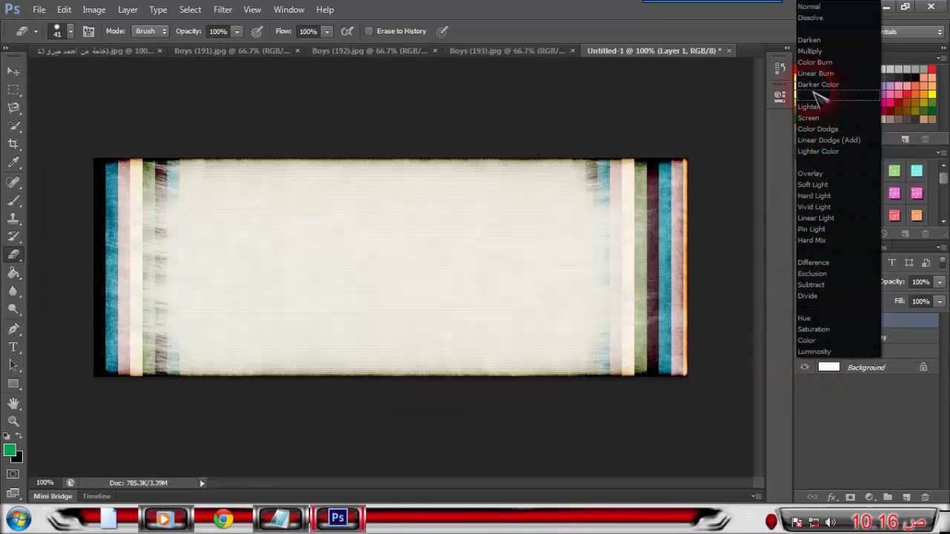
left_click(835, 48)
key("Down")
key("Down")
key("Down")
key("Down")
key("Down")
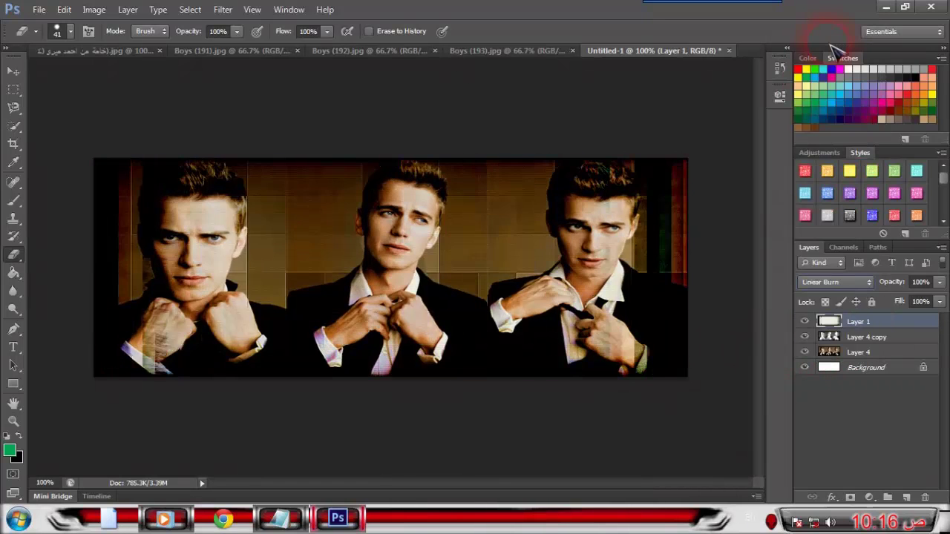
key("Down")
key("Down")
key("Down")
key("Down")
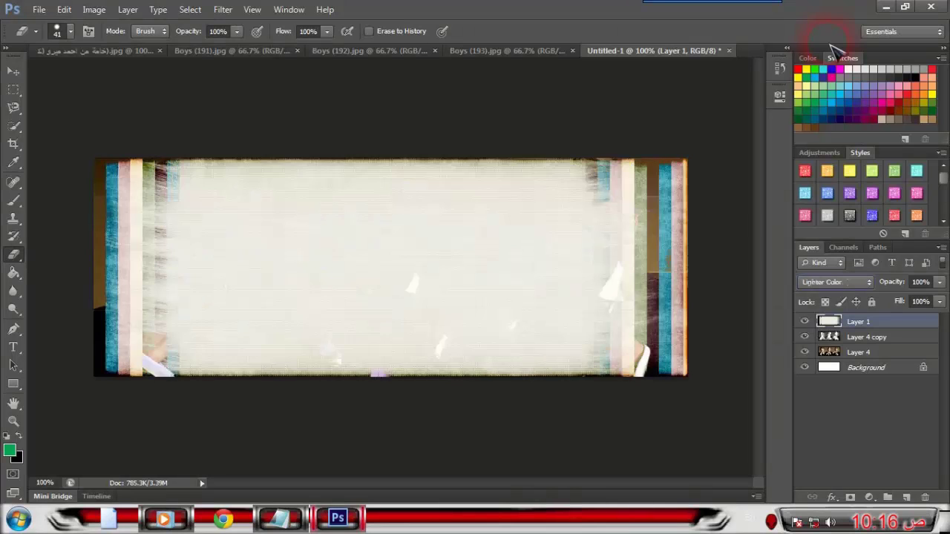
key("Down")
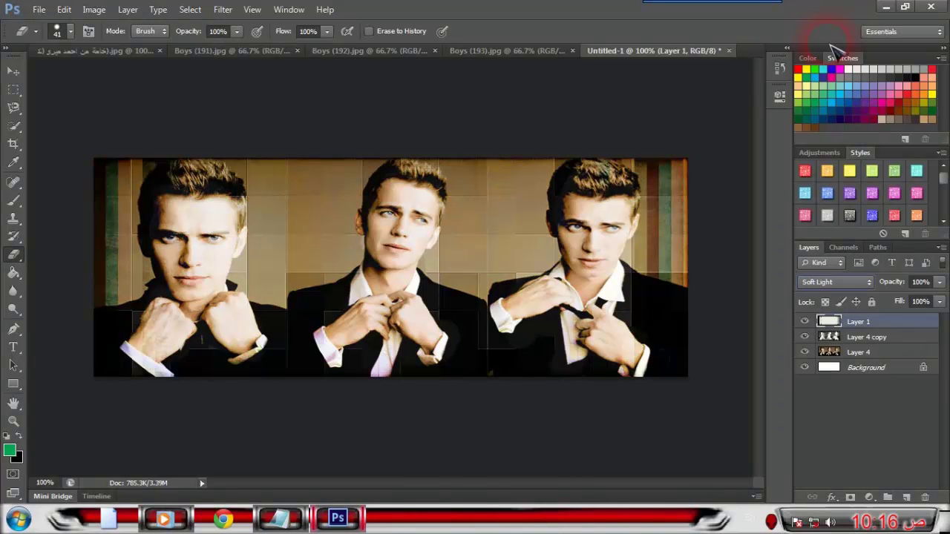
- Erase the Layer 1 texture from the faces, hands and shirts of the three portraits with a 41 px eraser
mouse_move(192, 223)
left_mouse_down()
mouse_move(208, 291)
mouse_move(220, 229)
mouse_move(226, 264)
mouse_move(233, 219)
mouse_move(234, 318)
left_mouse_up()
mouse_move(193, 282)
left_mouse_down()
mouse_move(157, 365)
mouse_move(204, 349)
mouse_move(169, 333)
mouse_move(161, 348)
mouse_move(182, 319)
mouse_move(185, 206)
mouse_move(210, 211)
mouse_move(196, 219)
mouse_move(233, 221)
mouse_move(374, 310)
mouse_move(428, 203)
mouse_move(437, 227)
mouse_move(420, 318)
mouse_move(443, 370)
mouse_move(424, 333)
mouse_move(339, 360)
mouse_move(394, 323)
mouse_move(401, 280)
left_mouse_up()
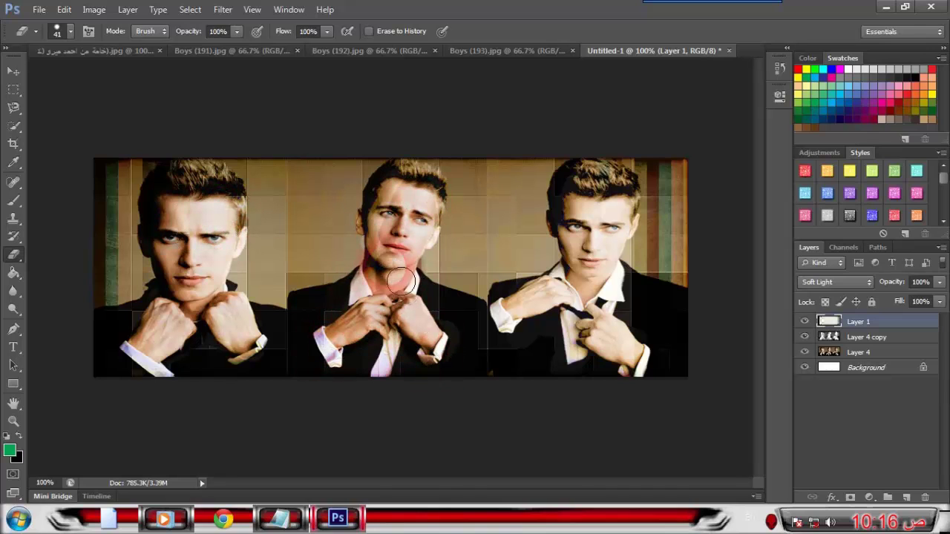
mouse_move(407, 189)
left_mouse_down()
mouse_move(440, 201)
mouse_move(449, 227)
mouse_move(437, 262)
mouse_move(414, 228)
mouse_move(428, 253)
mouse_move(440, 210)
mouse_move(442, 232)
mouse_move(420, 278)
mouse_move(423, 314)
mouse_move(453, 364)
mouse_move(369, 349)
mouse_move(421, 339)
mouse_move(389, 323)
mouse_move(367, 349)
mouse_move(400, 287)
mouse_move(420, 187)
left_mouse_up()
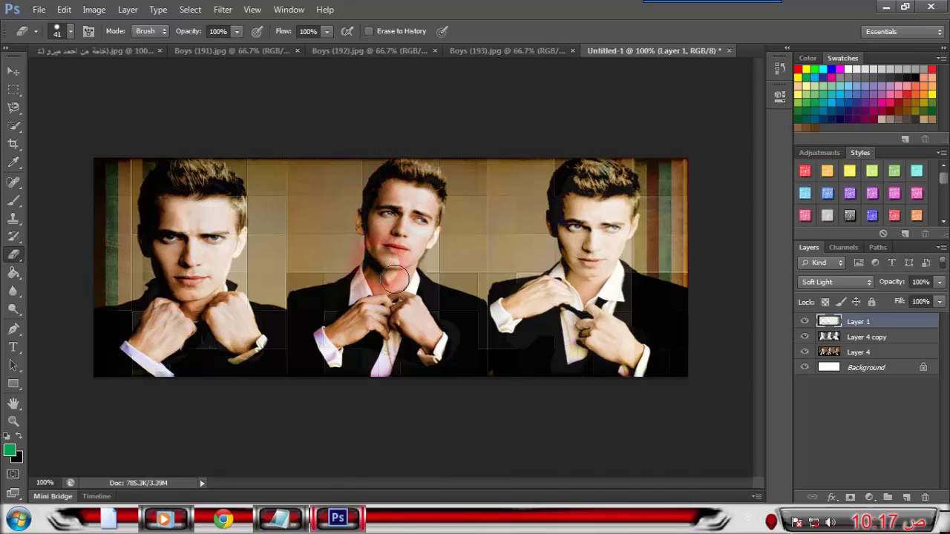
mouse_move(416, 305)
left_mouse_down()
mouse_move(615, 293)
mouse_move(616, 233)
mouse_move(646, 252)
mouse_move(622, 264)
mouse_move(638, 218)
mouse_move(622, 274)
mouse_move(642, 343)
mouse_move(620, 353)
mouse_move(588, 330)
mouse_move(532, 322)
mouse_move(572, 304)
mouse_move(593, 248)
mouse_move(586, 226)
mouse_move(609, 297)
mouse_move(611, 259)
left_mouse_up()
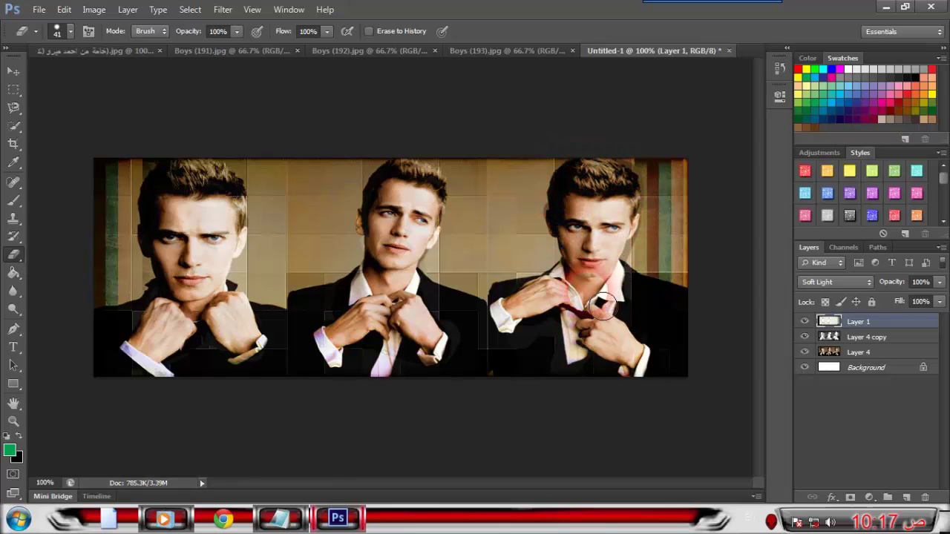
left_click(14, 71)
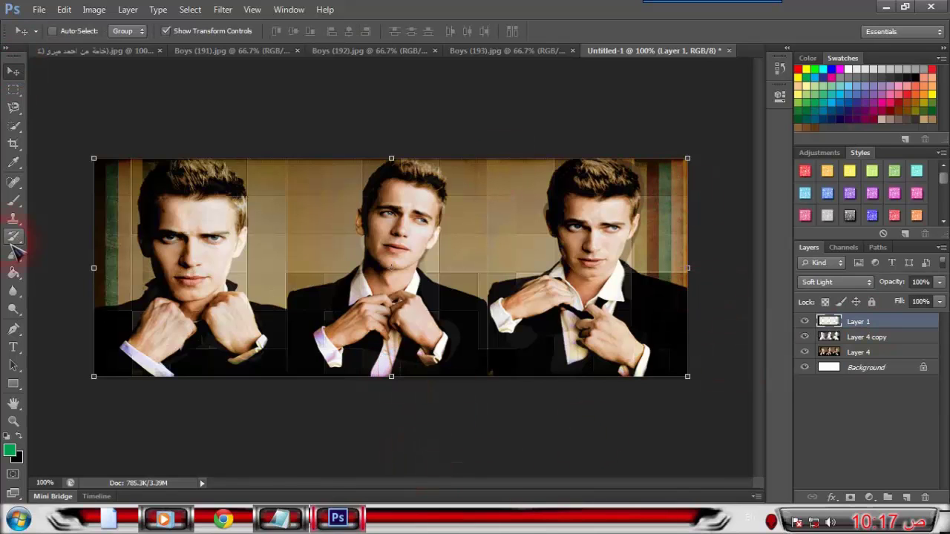
left_click(13, 254)
left_click_drag(541, 355, 581, 375)
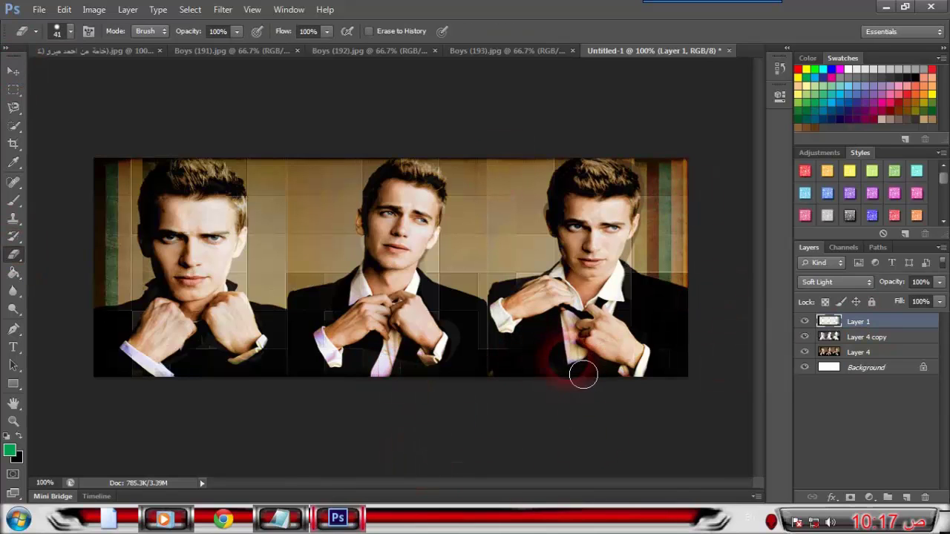
- Copy the line "يا حلال المشاكل حلي مشكلتي" from the Notepad notes and return to Photoshop
left_click(286, 517)
left_click_drag(782, 244, 780, 269)
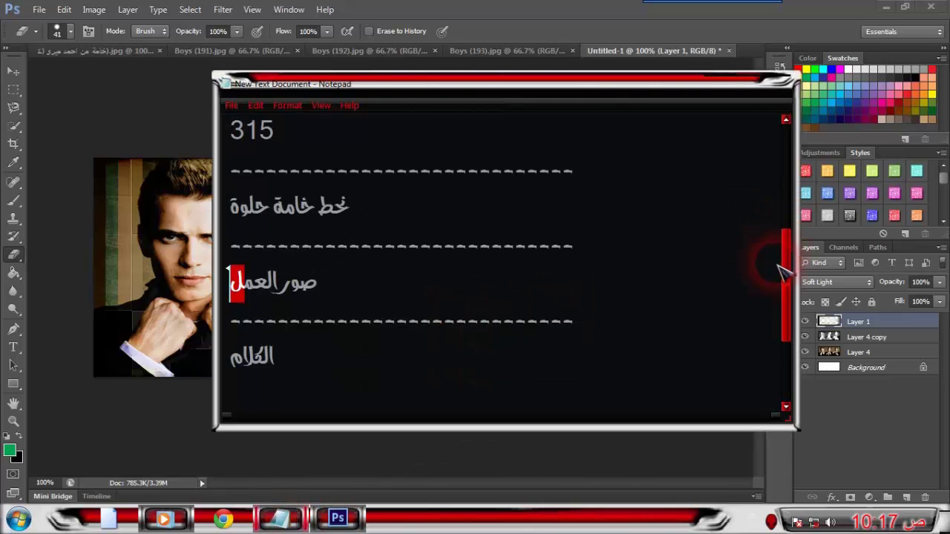
left_click_drag(295, 365, 233, 368)
scroll(784, 305, "down", 1)
left_click_drag(230, 321, 438, 319)
left_click(446, 325)
double_click(447, 326)
triple_click(412, 329)
key("shift+End")
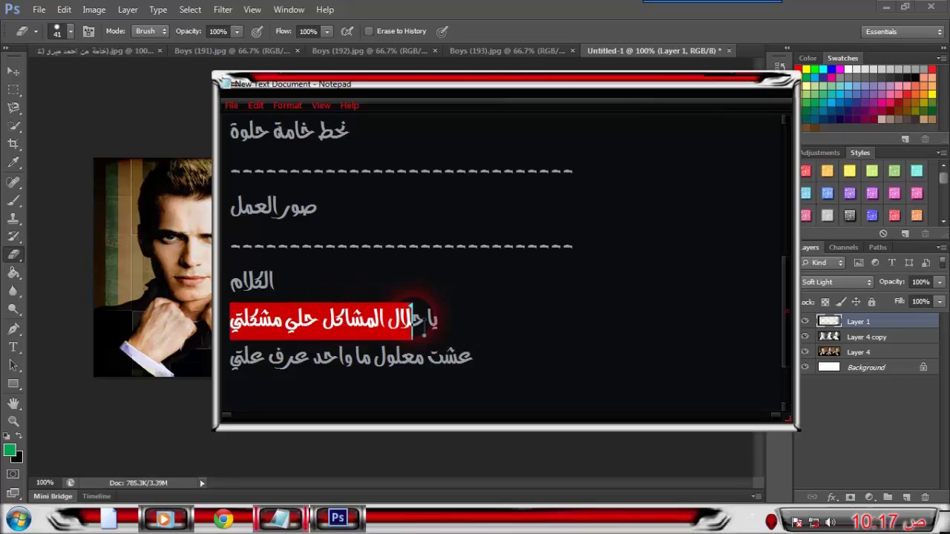
right_click(409, 335)
left_click(438, 159)
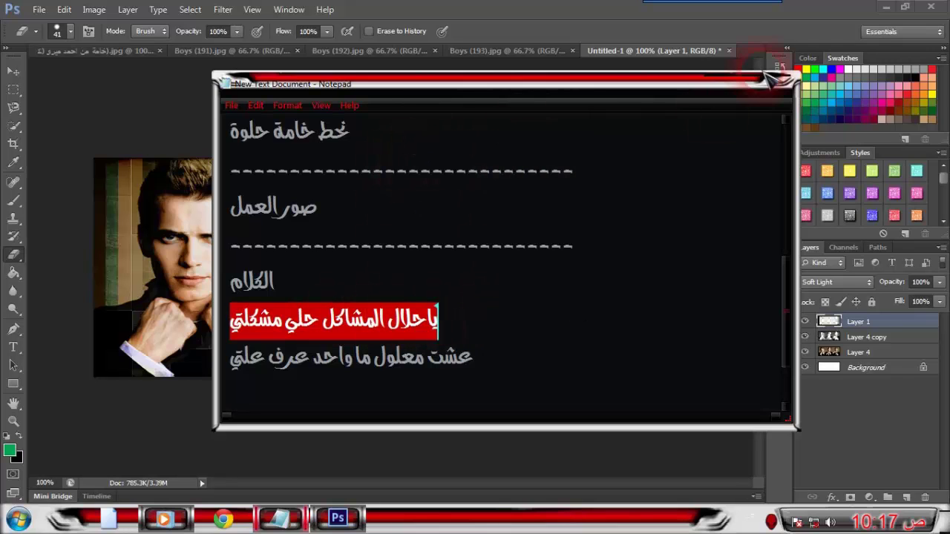
left_click(716, 83)
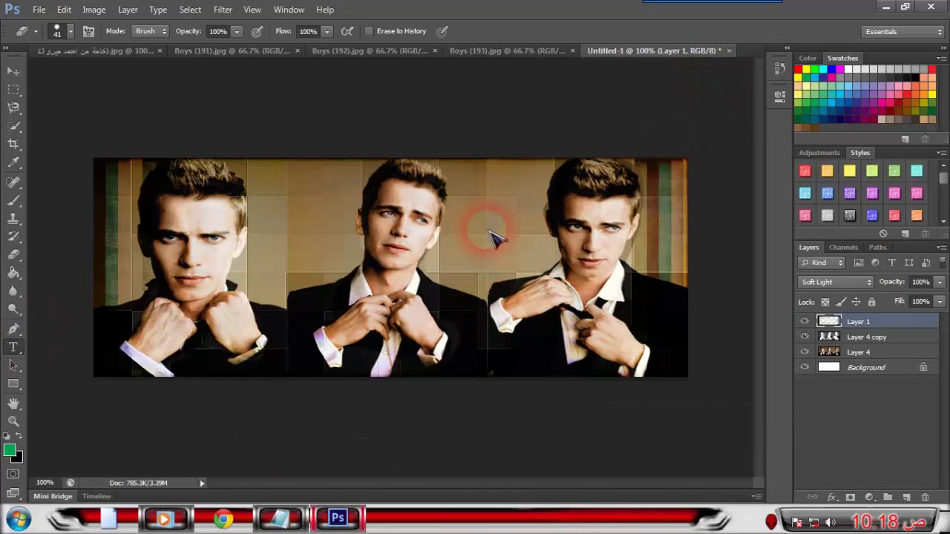
- Paste the copied Arabic line as a text layer across the middle and right portraits' hands and set its size to 38 pt
key("t")
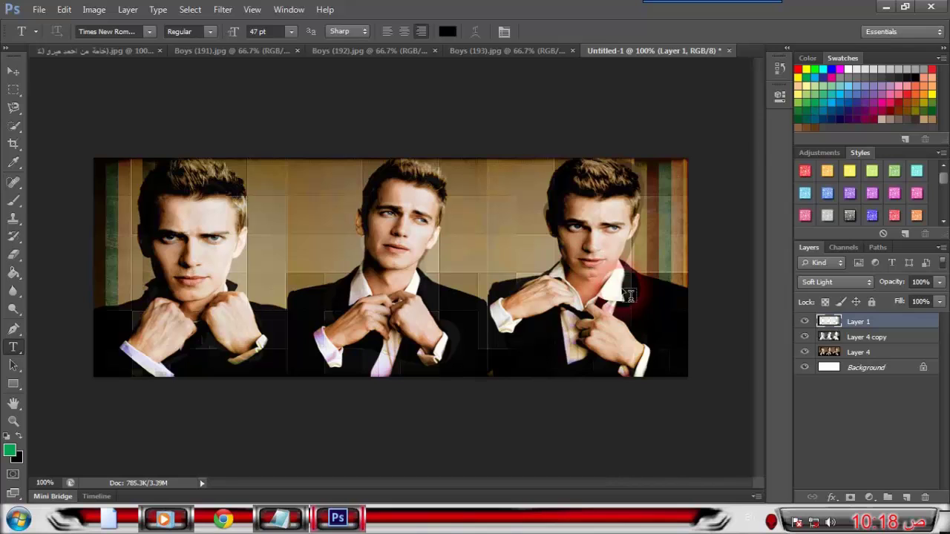
left_click(630, 307)
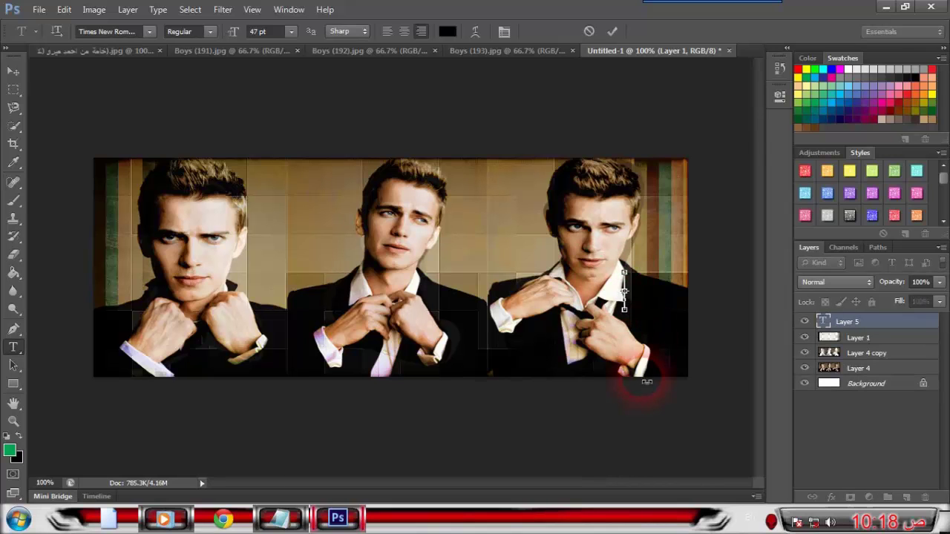
key("ctrl+v")
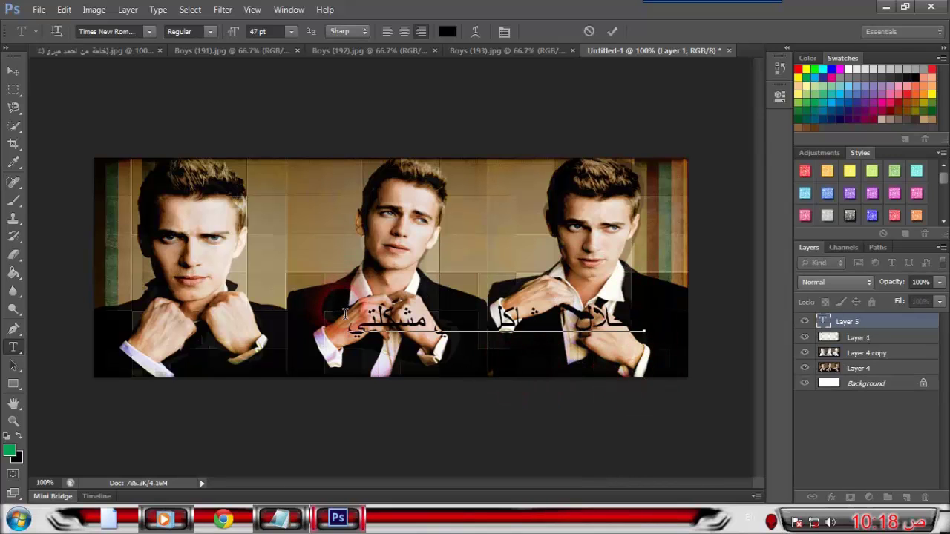
left_click_drag(345, 313, 750, 302)
left_click_drag(235, 37, 231, 41)
left_click(536, 334)
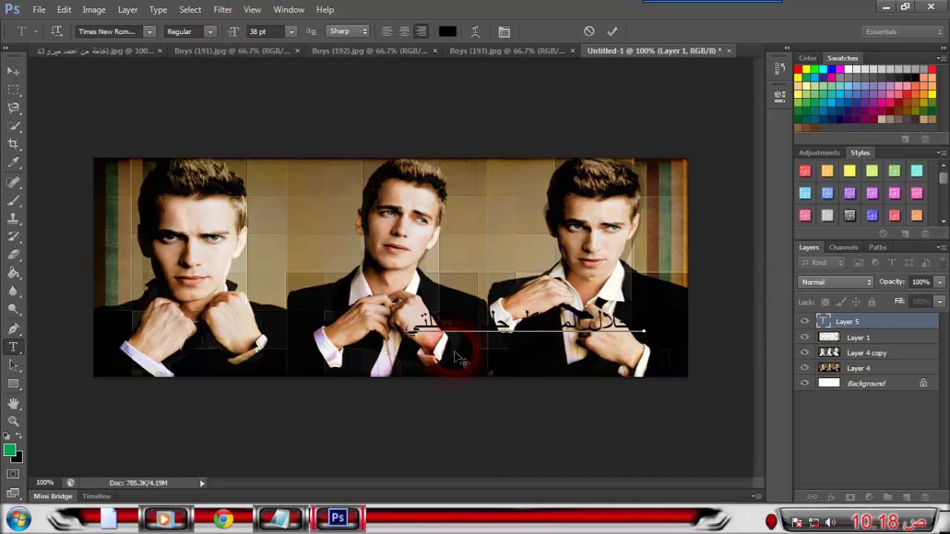
left_click_drag(433, 334, 650, 326)
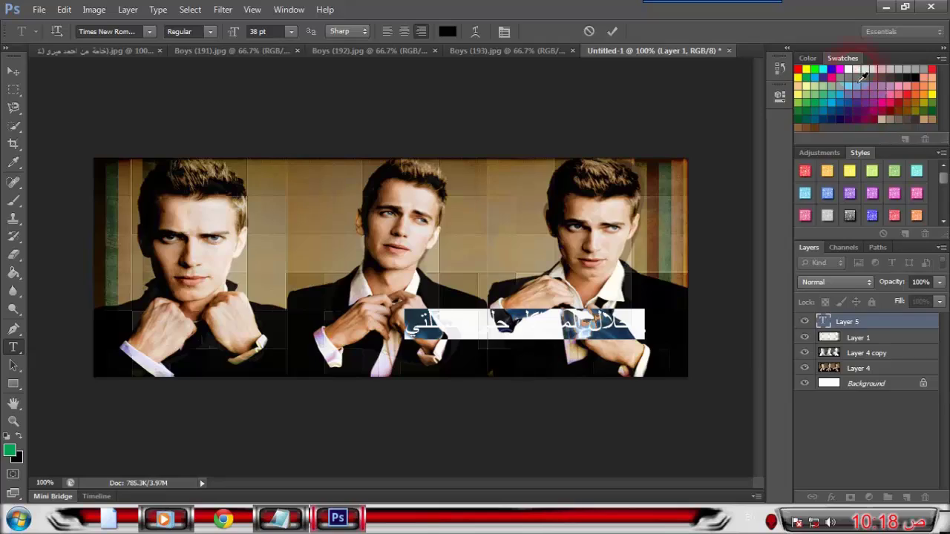
left_click(542, 273)
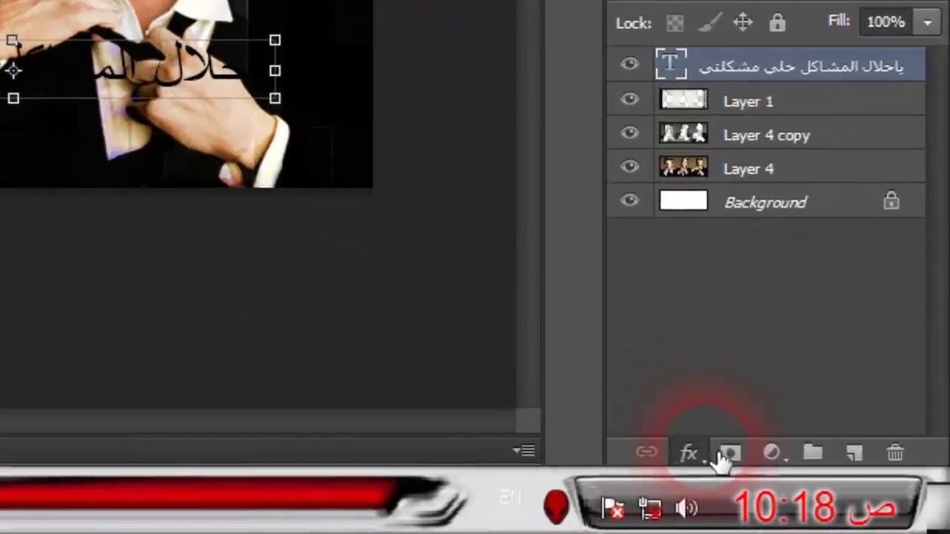
- Add a white Stroke to the Arabic text layer with Outside position and Color fill type
left_click(708, 453)
left_click(754, 110)
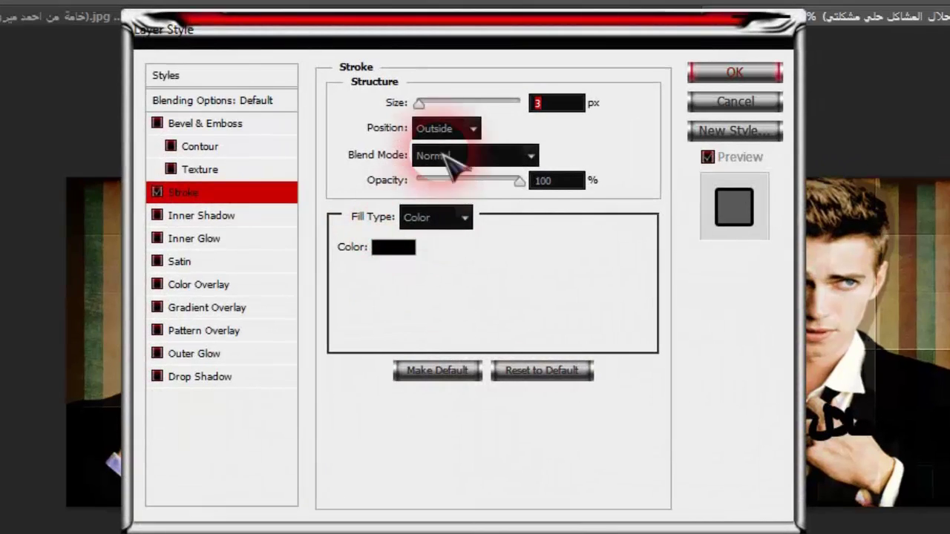
left_click(427, 128)
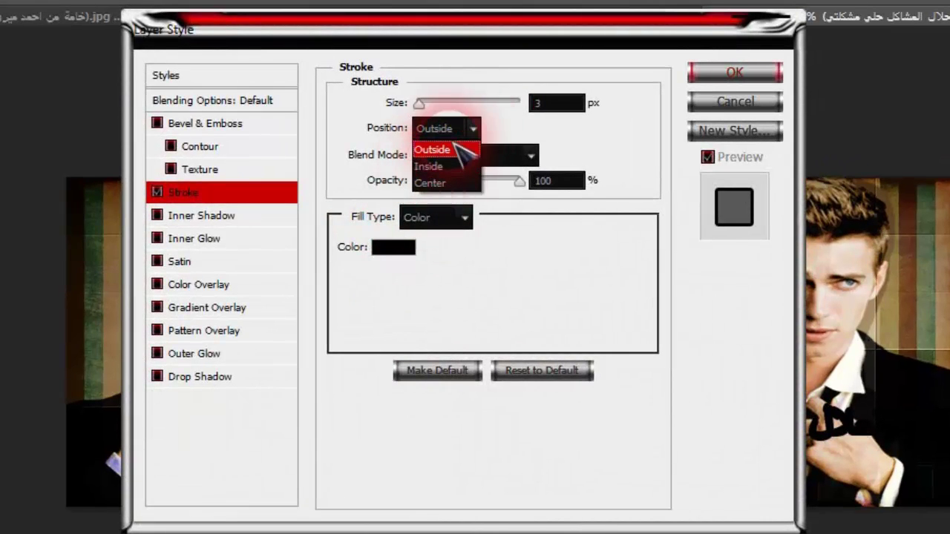
left_click(431, 148)
left_click(454, 218)
left_click(420, 273)
left_click(455, 216)
left_click(434, 240)
left_click(388, 257)
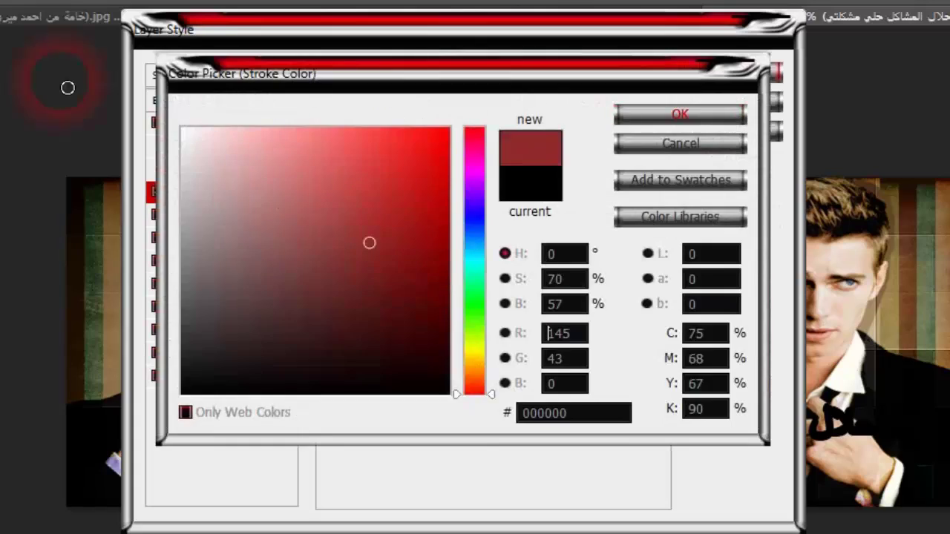
left_click(182, 130)
left_click(627, 118)
left_click(713, 74)
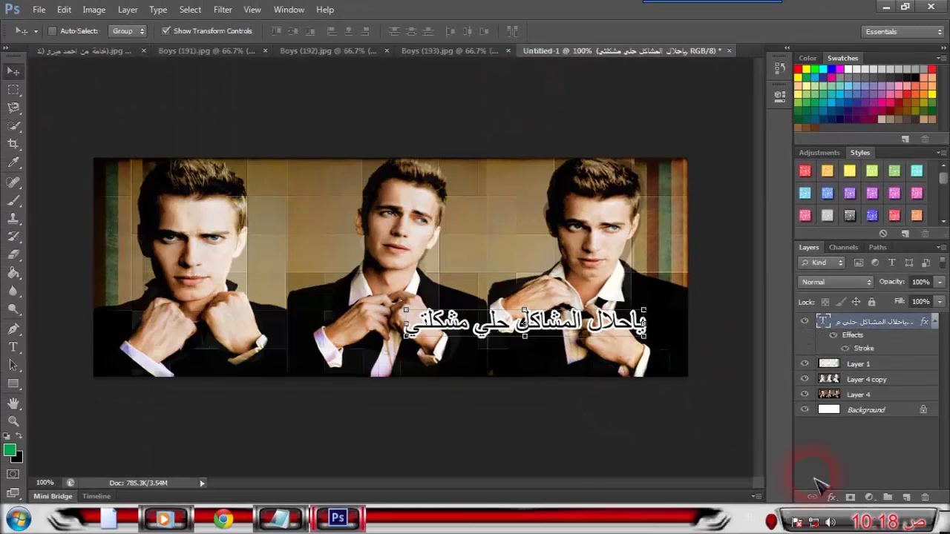
- Set the text layer's stroke size to 2 px
left_click(832, 497)
left_click(855, 346)
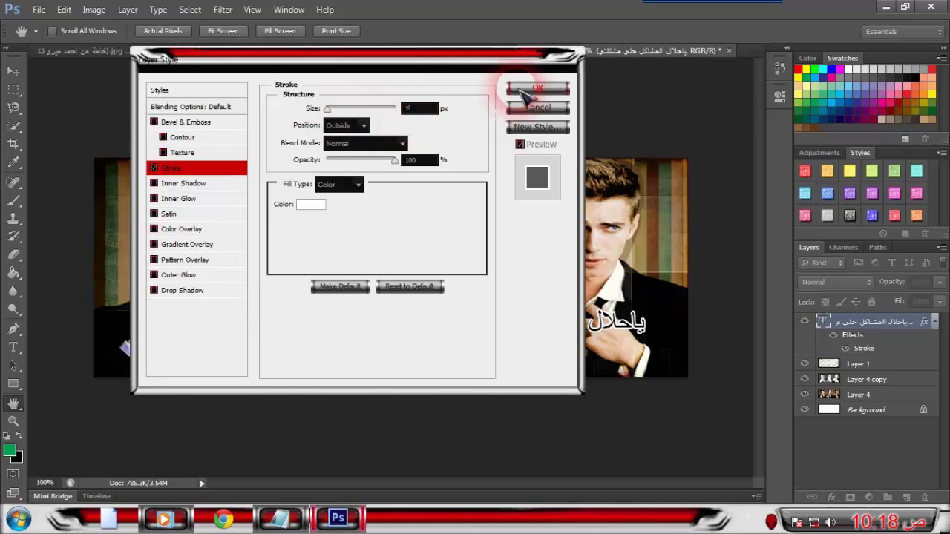
left_click(527, 87)
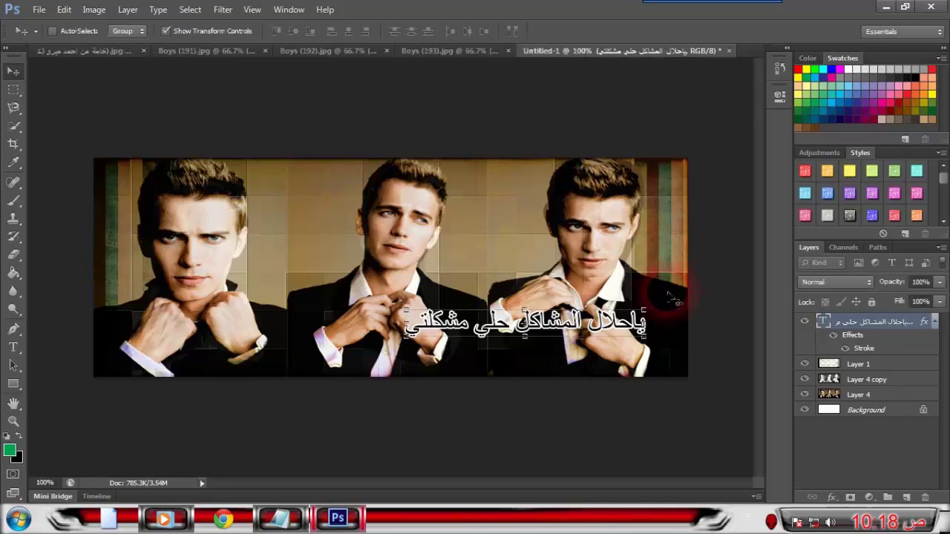
- Compare Arabic fonts such as Al Mawash Shatt Al-Arab on the text line and set it to Abdoullah Ashg..
left_click(15, 346)
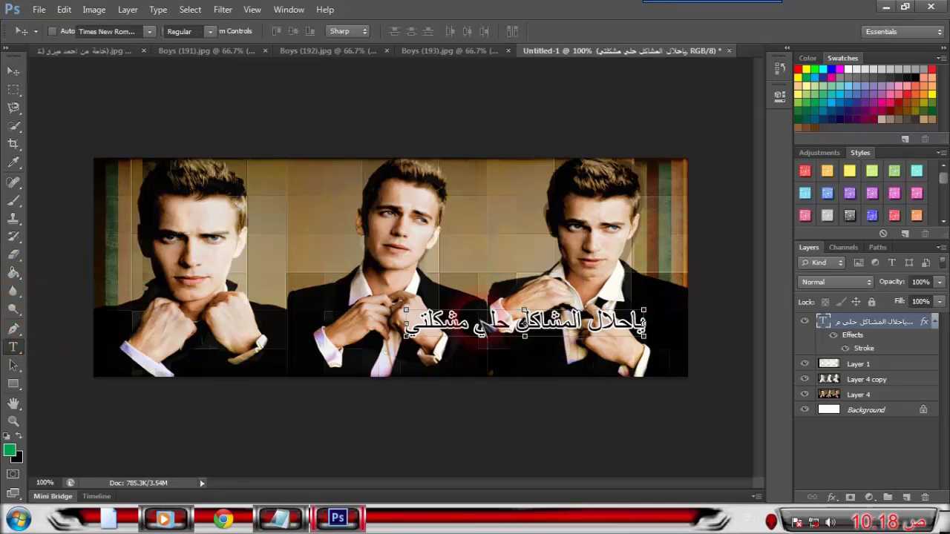
left_click_drag(407, 323, 725, 313)
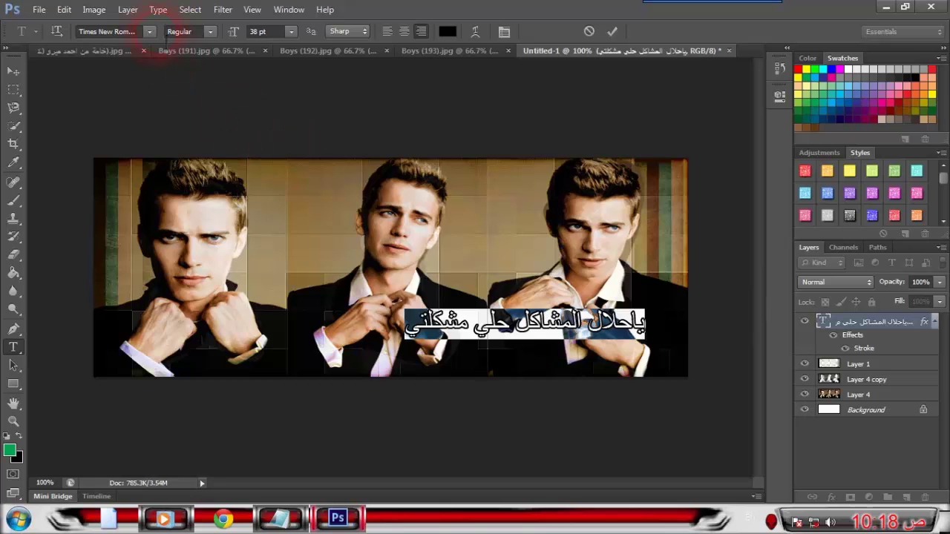
left_click(151, 32)
left_click(161, 71)
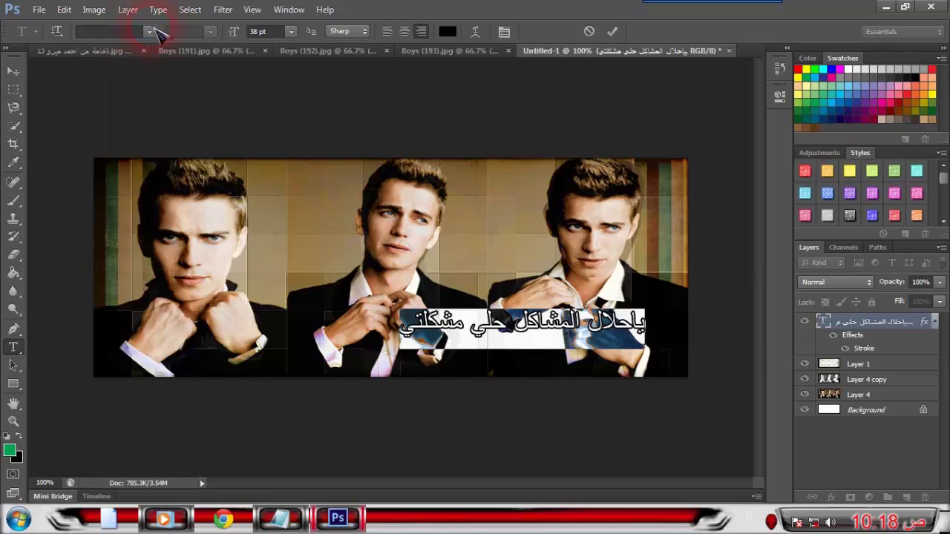
left_click(152, 32)
scroll(159, 184, "up", 7)
scroll(182, 256, "up", 15)
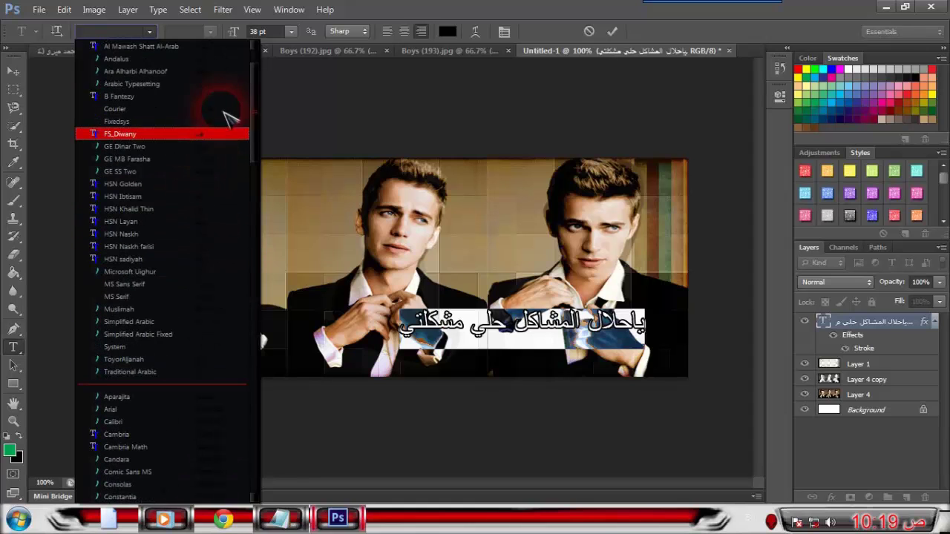
left_click(180, 47)
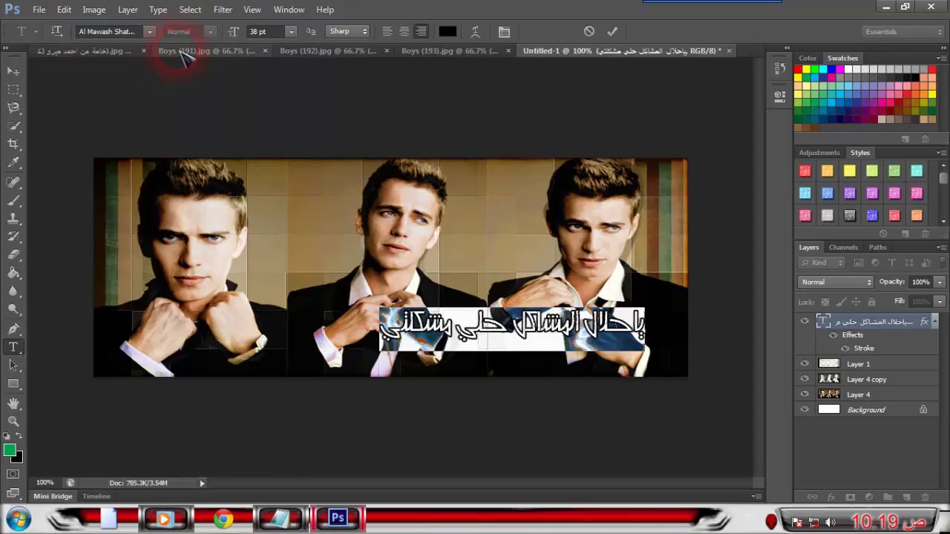
left_click(150, 33)
scroll(259, 83, "up", 2)
left_click(196, 49)
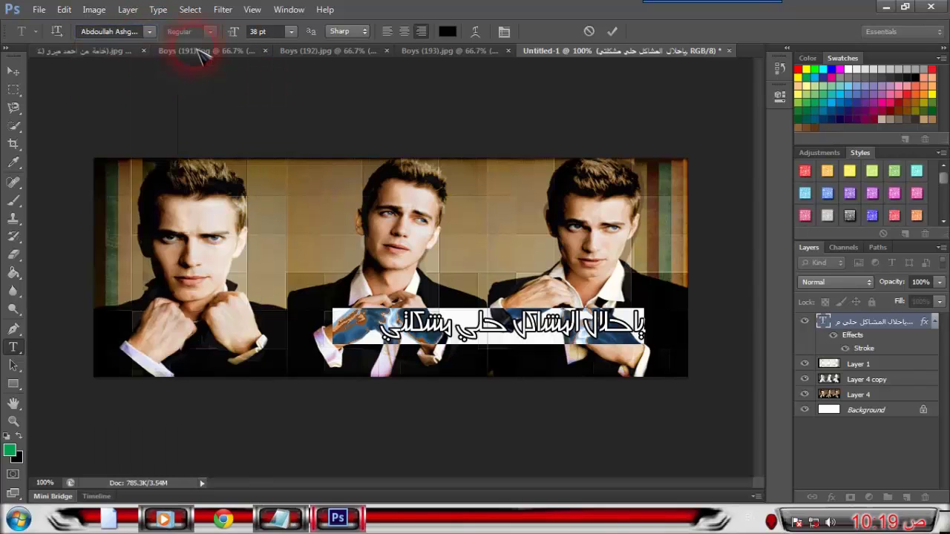
- Set the Arabic line's size to 29 pt and move it across the right portrait's hands, near the cover's right edge
left_click_drag(239, 39, 232, 39)
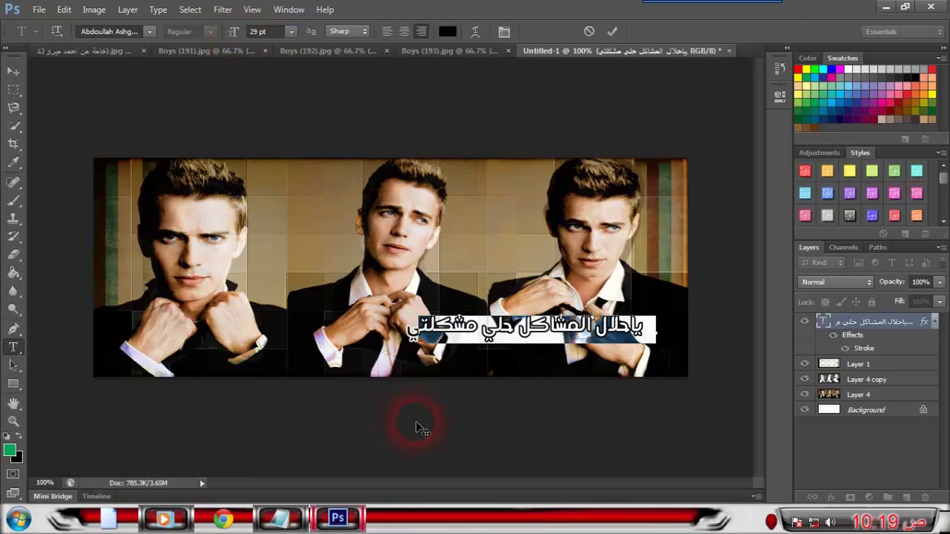
left_click_drag(416, 422, 449, 410)
left_click(542, 323)
left_click_drag(422, 455, 406, 453)
left_click(15, 69)
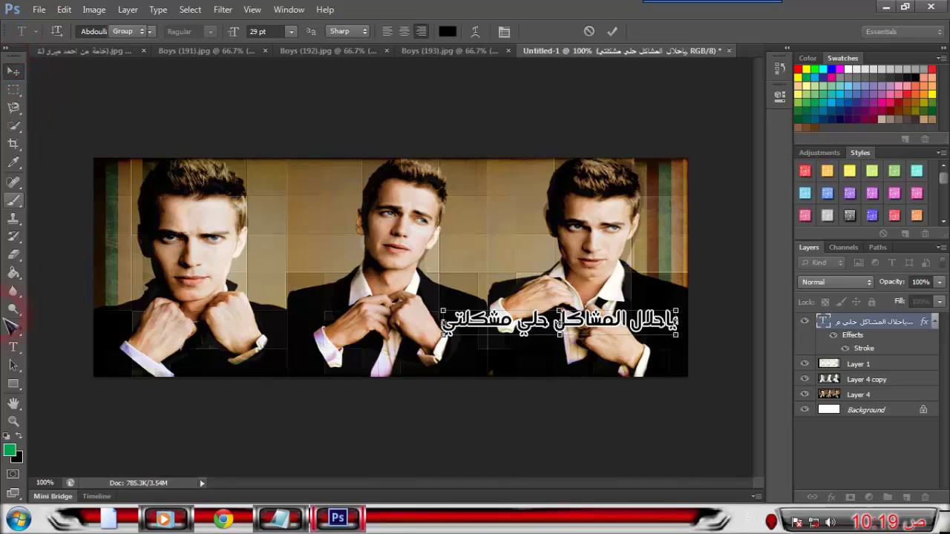
- Copy the line "عشت معلول ما واحد عرف علتي" from the Notepad notes and return to Photoshop with the Type tool ready
left_click(14, 347)
left_click(279, 517)
mouse_move(478, 373)
left_mouse_down()
mouse_move(250, 352)
mouse_move(480, 384)
left_mouse_up()
left_click(717, 80)
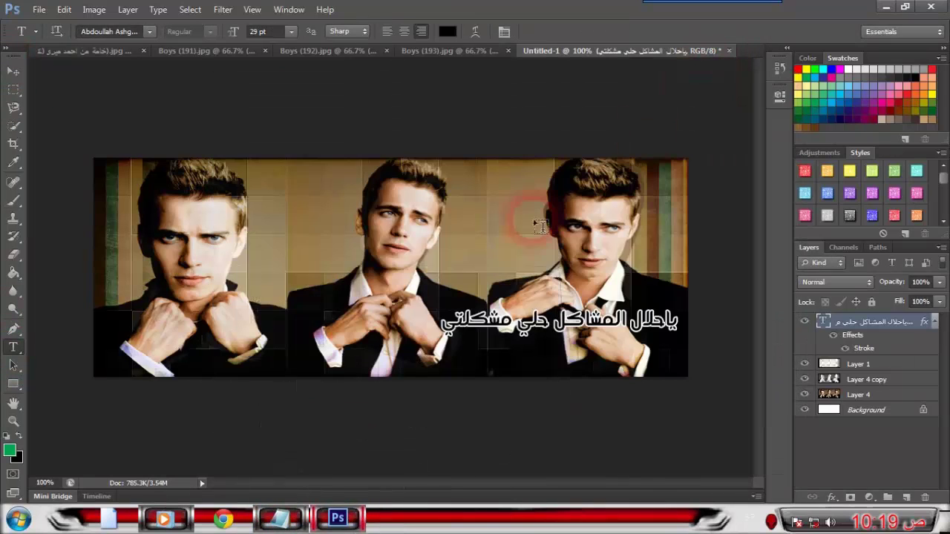
- Paste the second Arabic line as a new text layer across the left and middle portraits' hands and colour it white
left_click(398, 354)
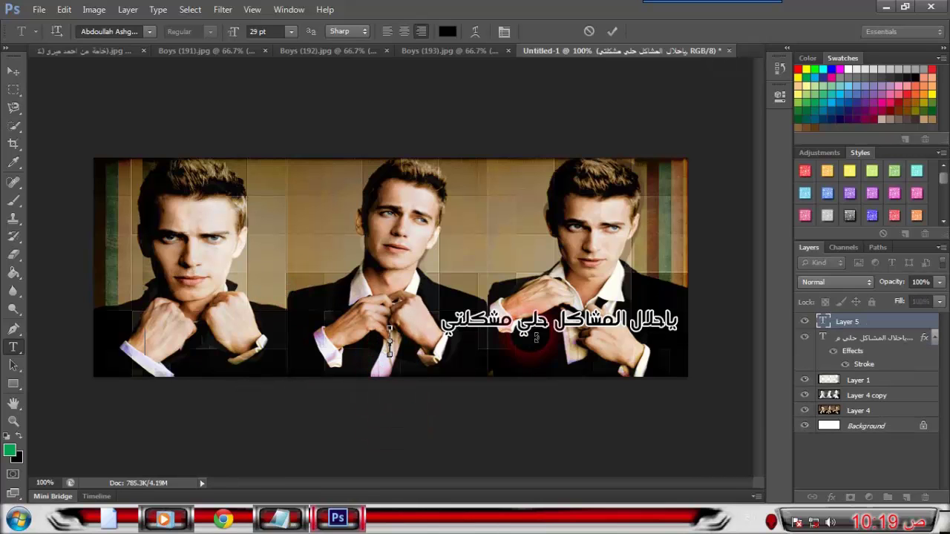
key("ctrl+v")
key("ctrl+a")
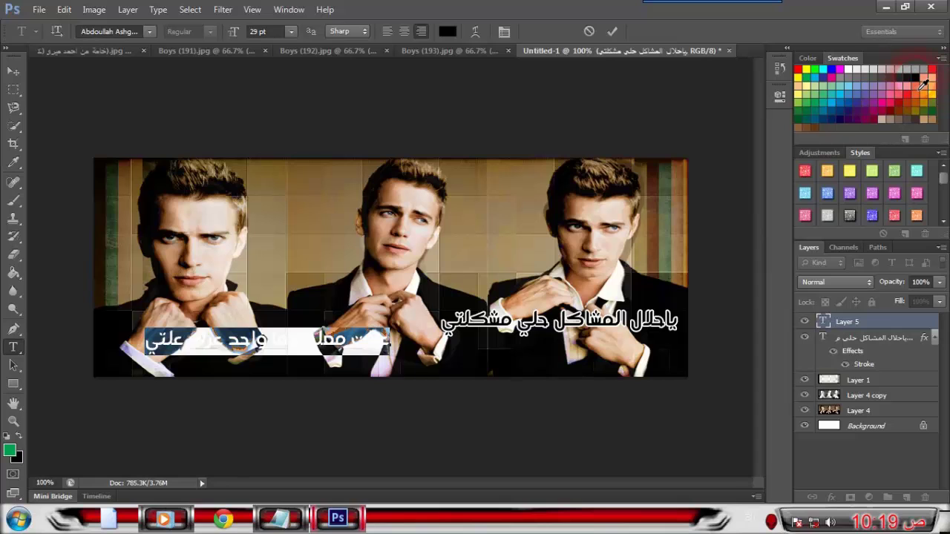
left_click(855, 73)
left_click(13, 71)
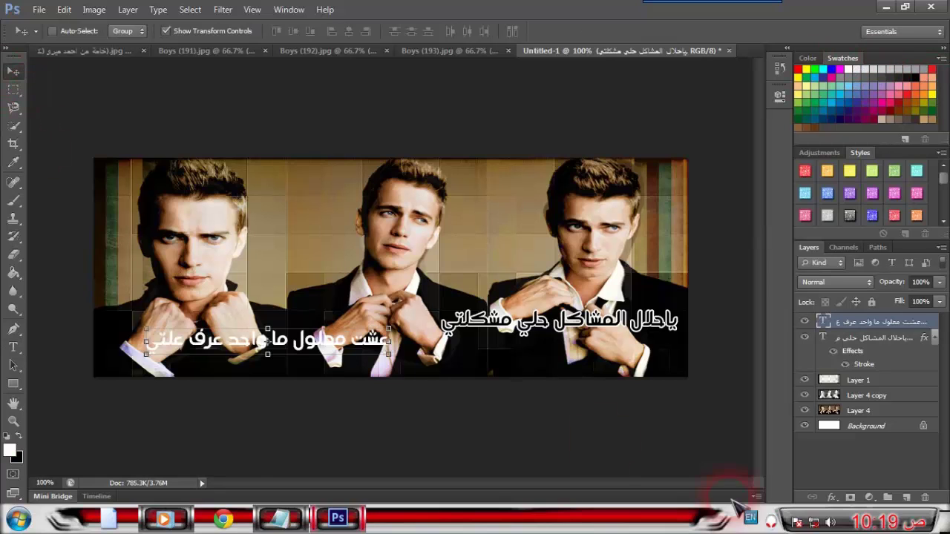
- Add a 3 px black Outside stroke to the second Arabic line and shift the line slightly left and down
left_click(831, 497)
left_click(860, 351)
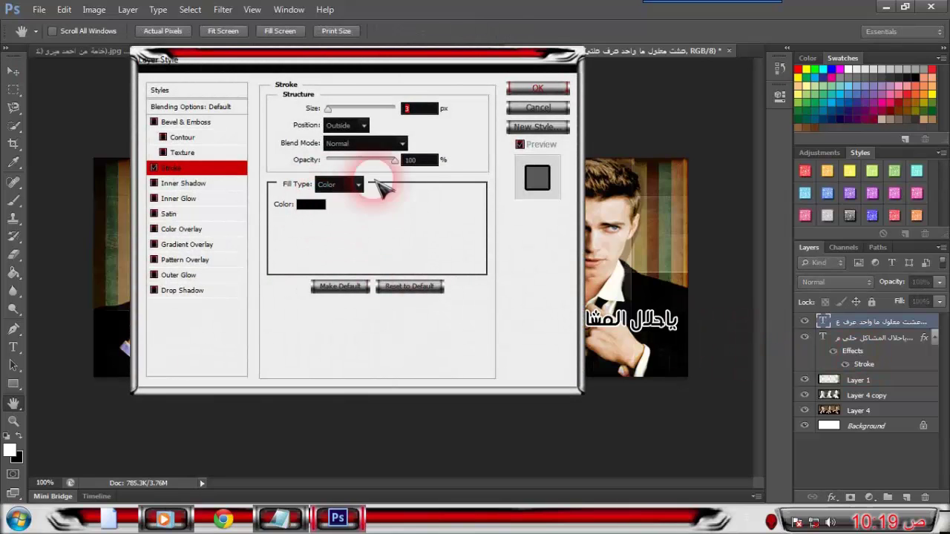
left_click(538, 89)
left_click_drag(430, 409, 417, 417)
- Try the fonts ABUHMEDA FREE, ae_Dimnah, ae_Furat and Ara Alharbi Alhanoof on the second Arabic line
left_click(20, 350)
left_click_drag(135, 346, 515, 314)
left_click(150, 32)
scroll(178, 55, "up", 1)
left_click(178, 65)
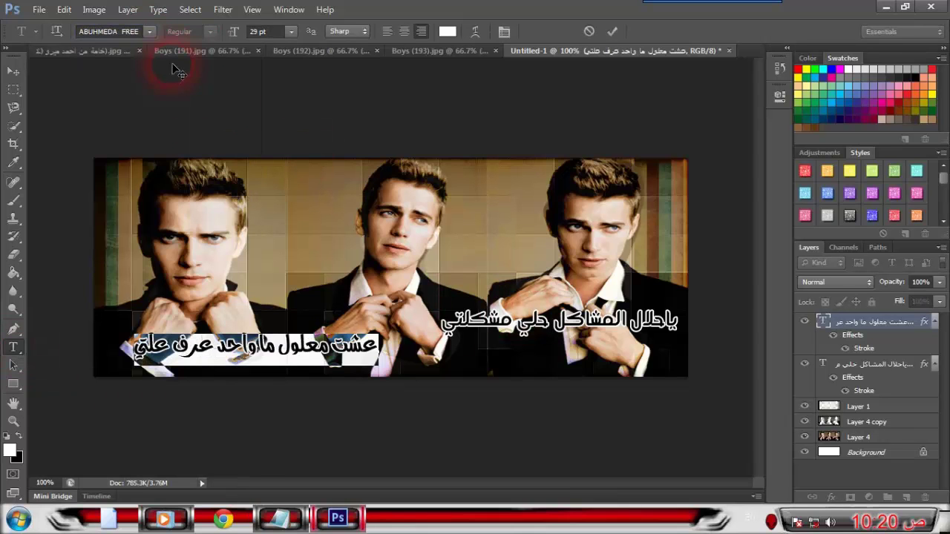
left_click(150, 32)
left_click(170, 60)
left_click(151, 32)
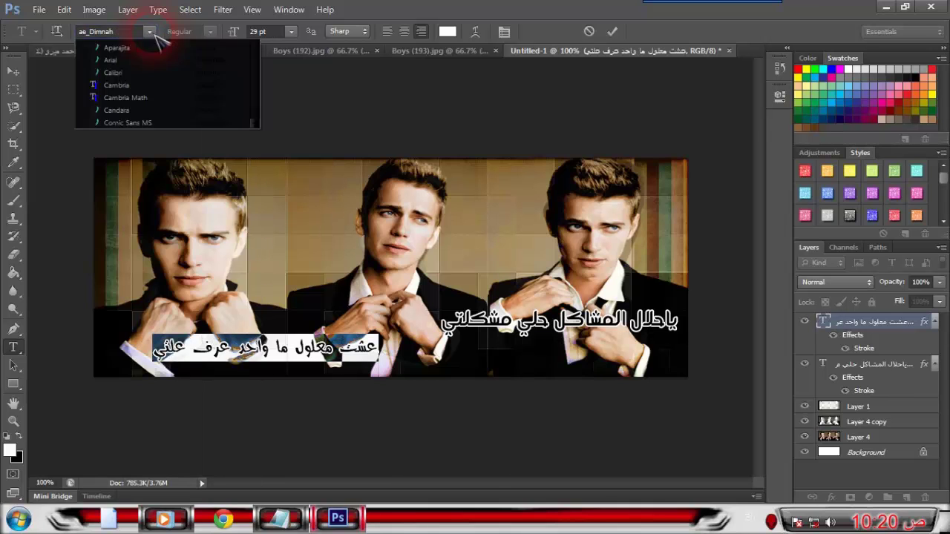
left_click(170, 60)
left_click(150, 32)
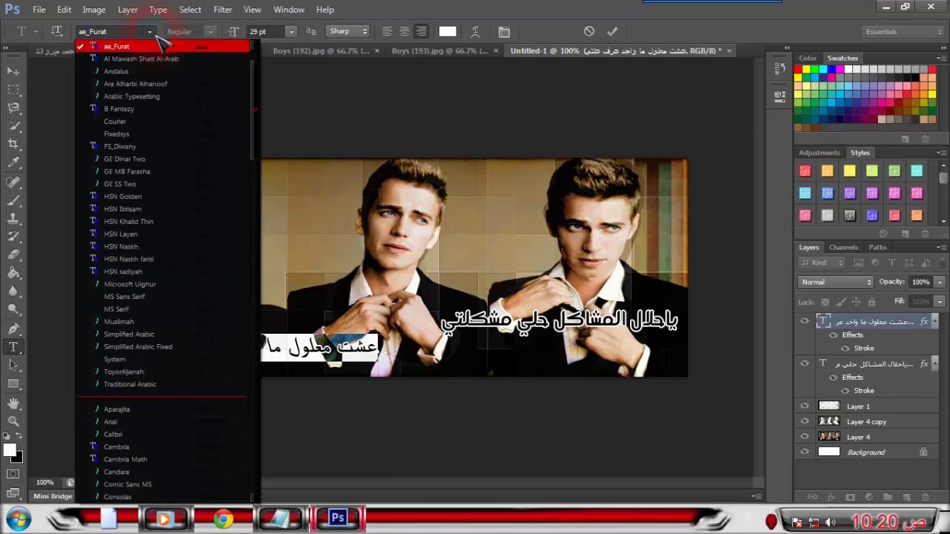
left_click(160, 83)
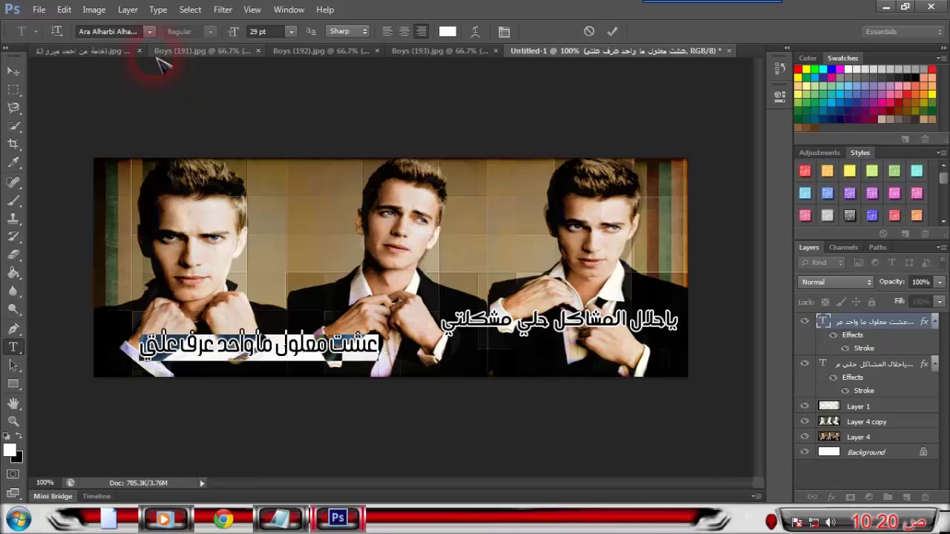
- Try the fonts B Fantezy, HSN Naskh farisi and Al Mawash Shatt Al-Arab on the second Arabic line
left_click(151, 32)
left_click(165, 68)
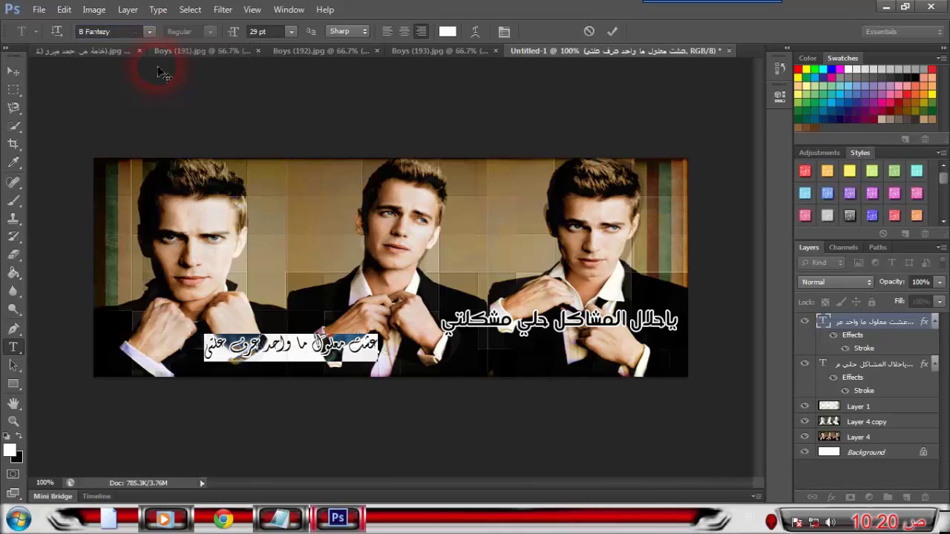
left_click(149, 32)
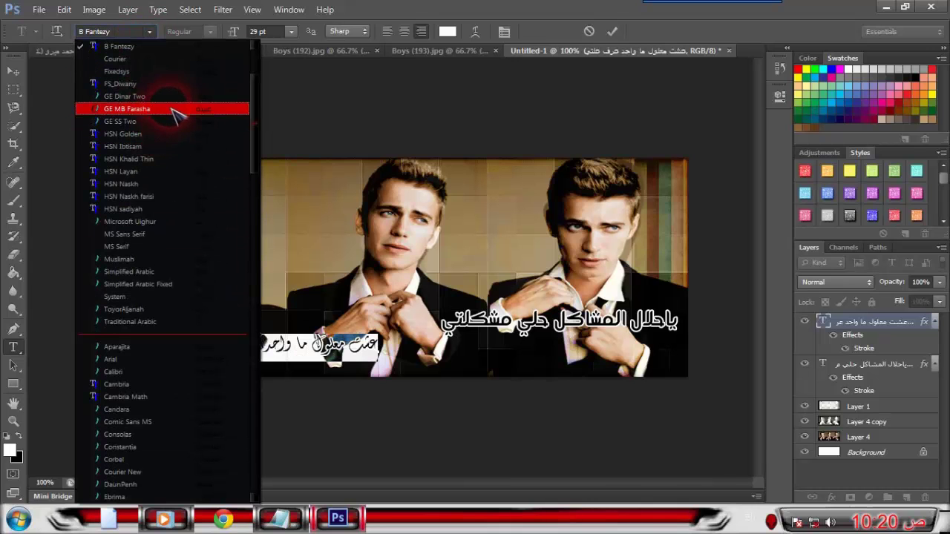
left_click(185, 197)
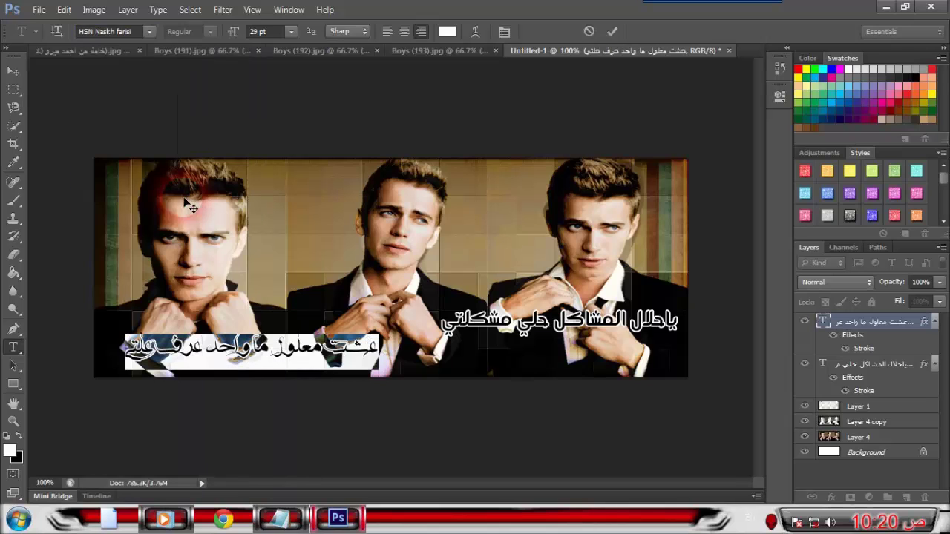
left_click(150, 32)
scroll(176, 106, "up", 10)
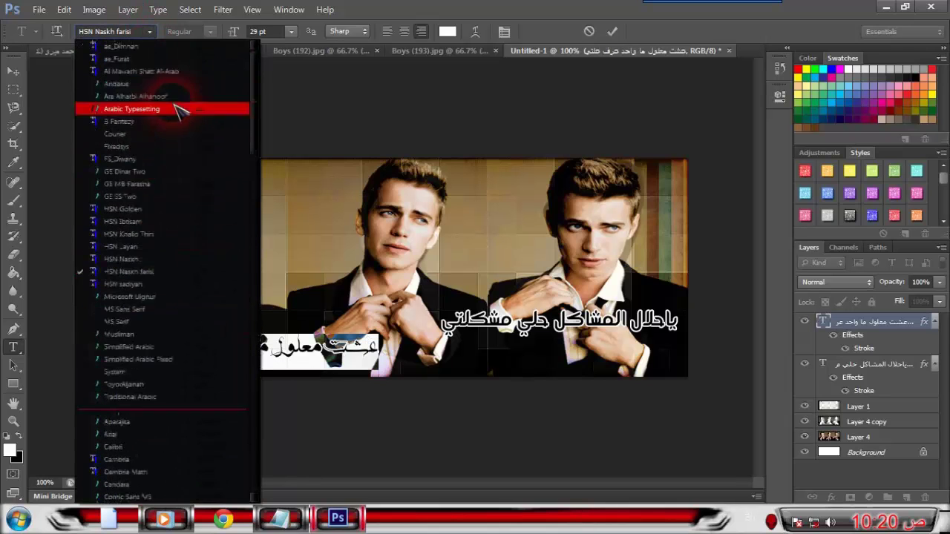
left_click(181, 96)
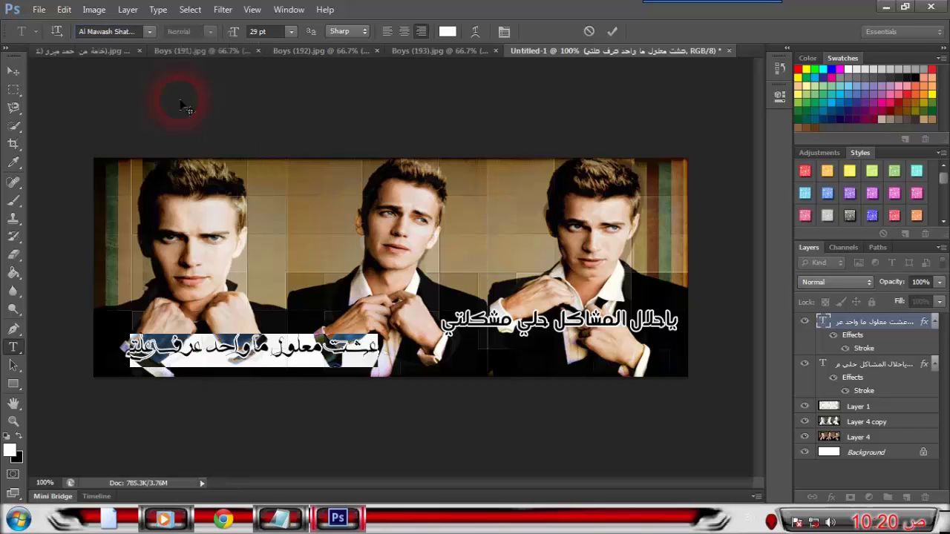
- Set the second Arabic line's font to ABUHMEDA FREE, shift the line right and slightly down, and commit the text
left_click(149, 32)
scroll(186, 74, "up", 3)
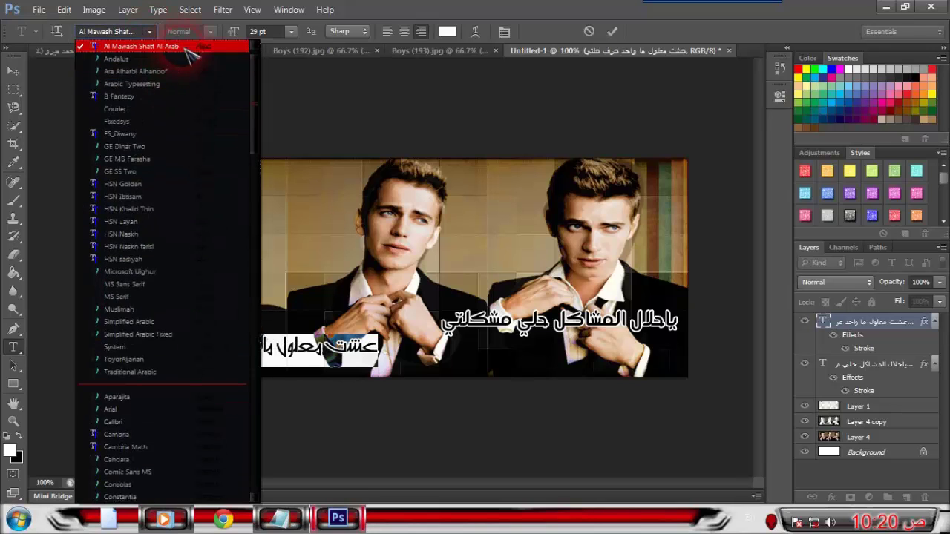
left_click(182, 67)
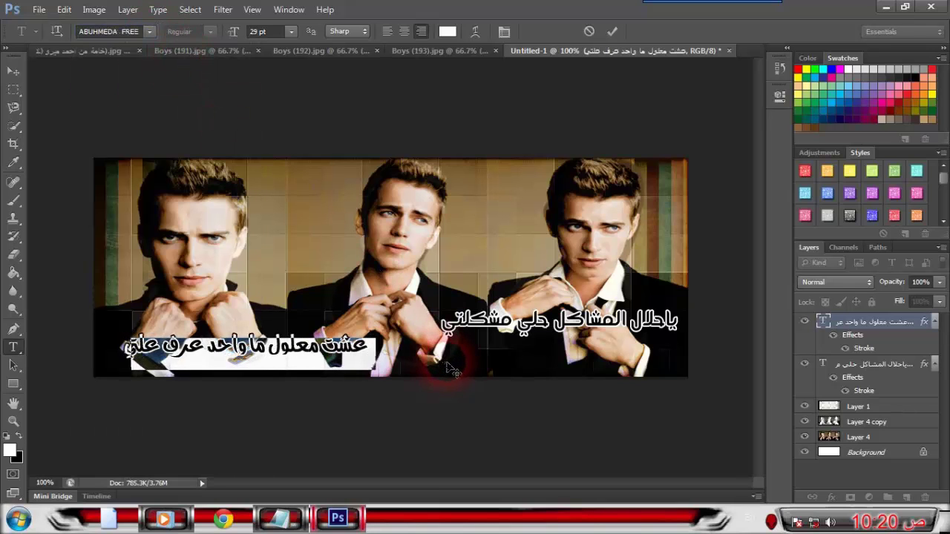
left_click_drag(441, 365, 547, 371)
left_click(424, 354)
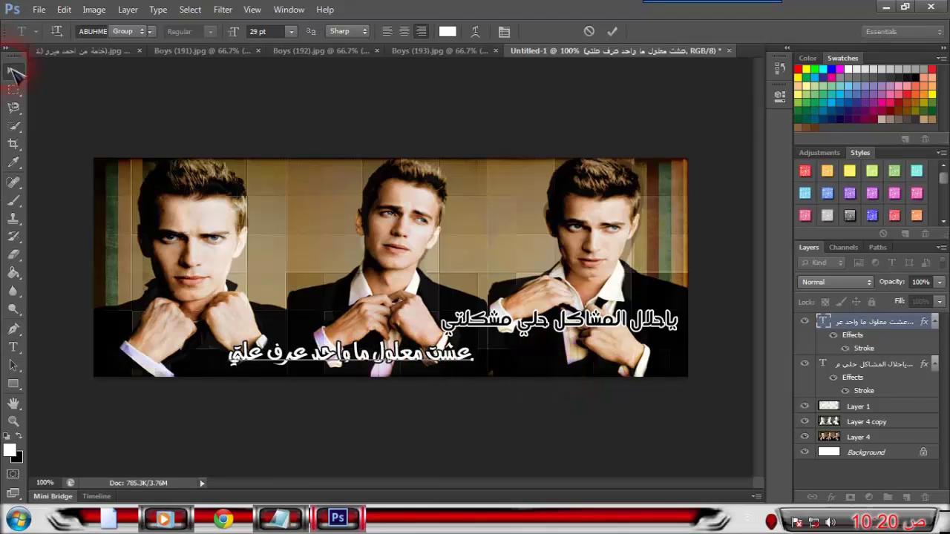
left_click(13, 72)
- Add a new layer above the text and choose the 46 px rough brush tip, reduced to 37 px
left_click(14, 200)
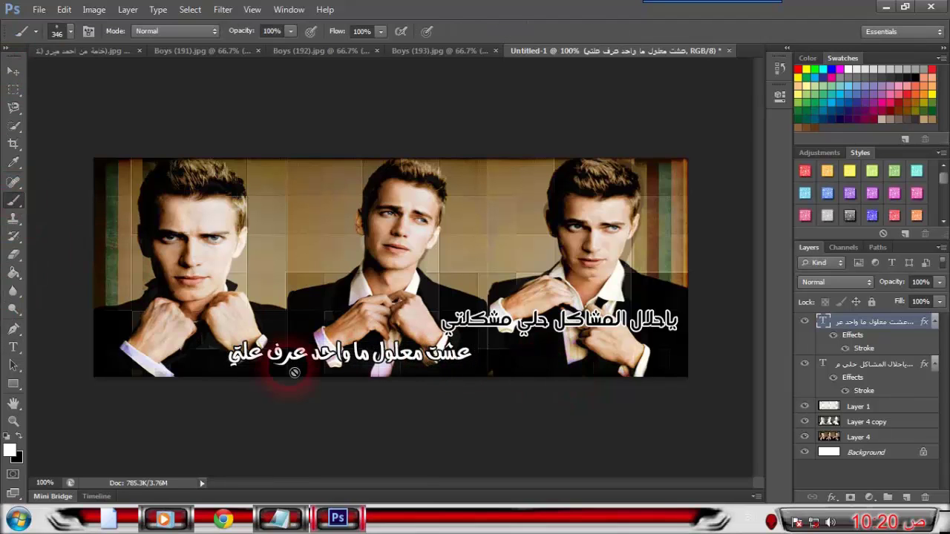
left_click(904, 498)
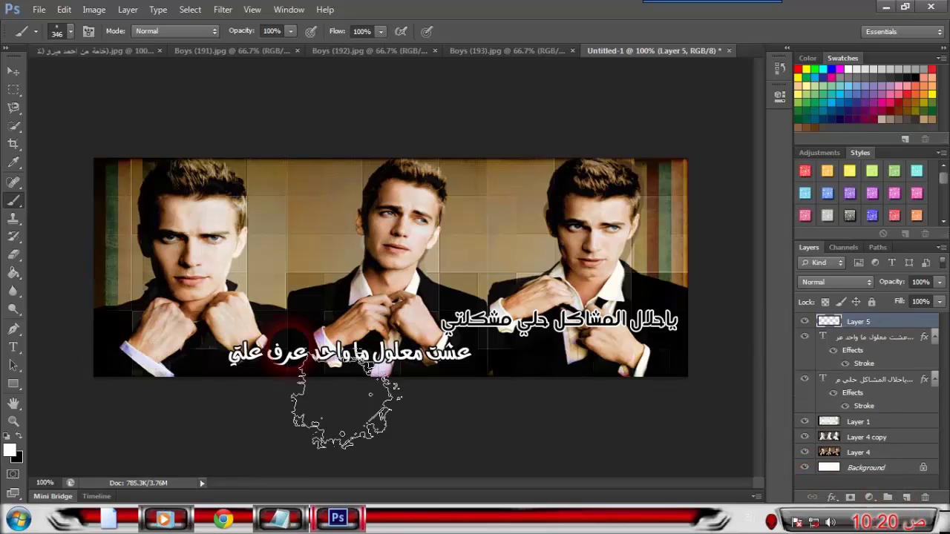
right_click(371, 288)
left_click(491, 417)
scroll(499, 414, "down", 2)
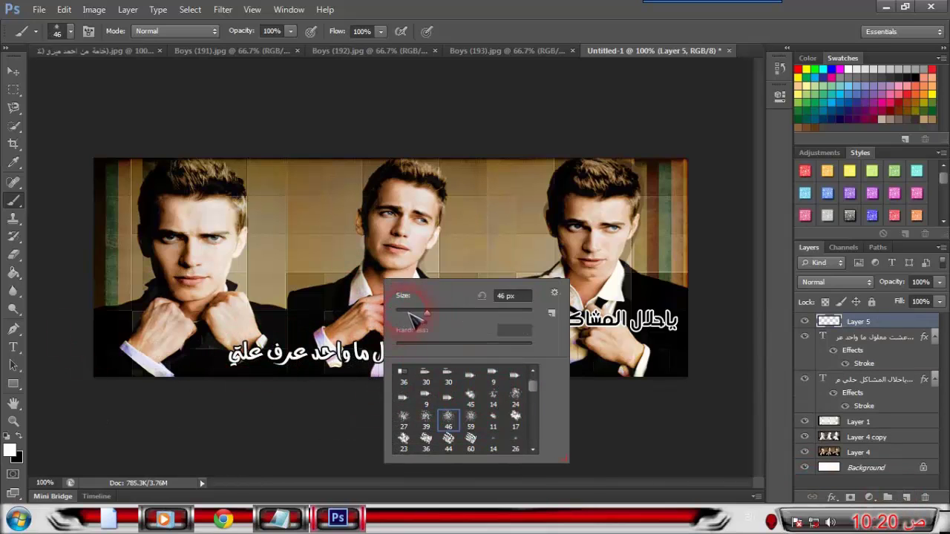
right_click(266, 341, "alt")
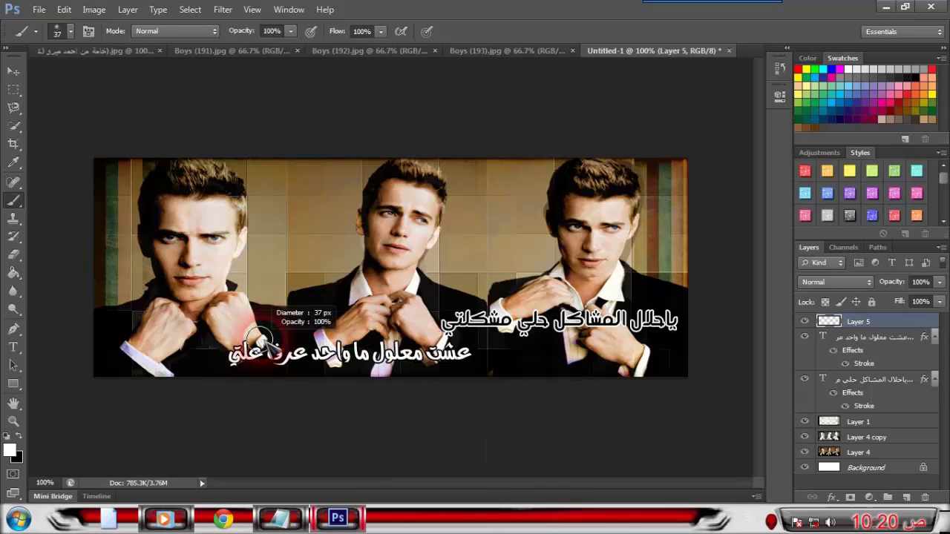
- Try a straight white brush band behind the second Arabic line, with its layer beneath both text layers
mouse_move(239, 364)
left_mouse_down()
mouse_move(267, 353)
mouse_move(483, 358)
left_mouse_up()
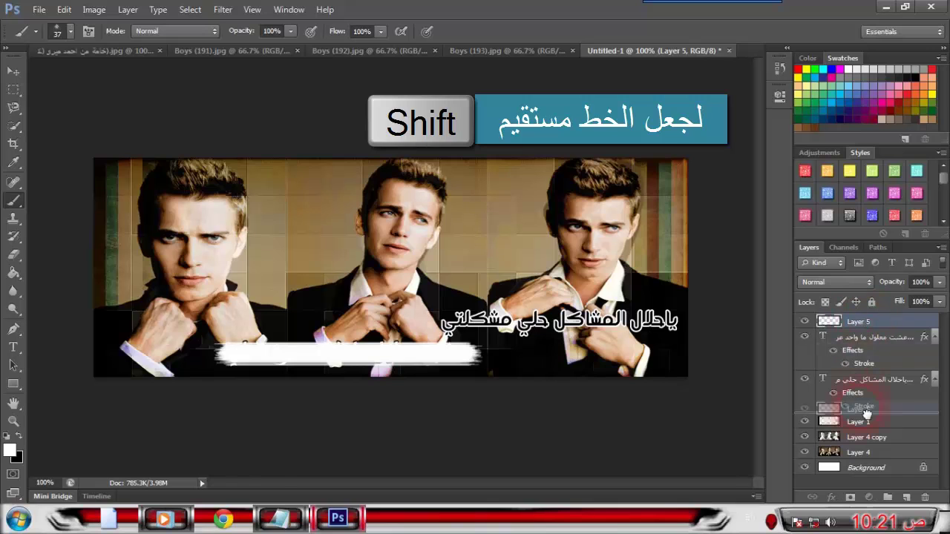
left_click_drag(866, 414, 865, 414)
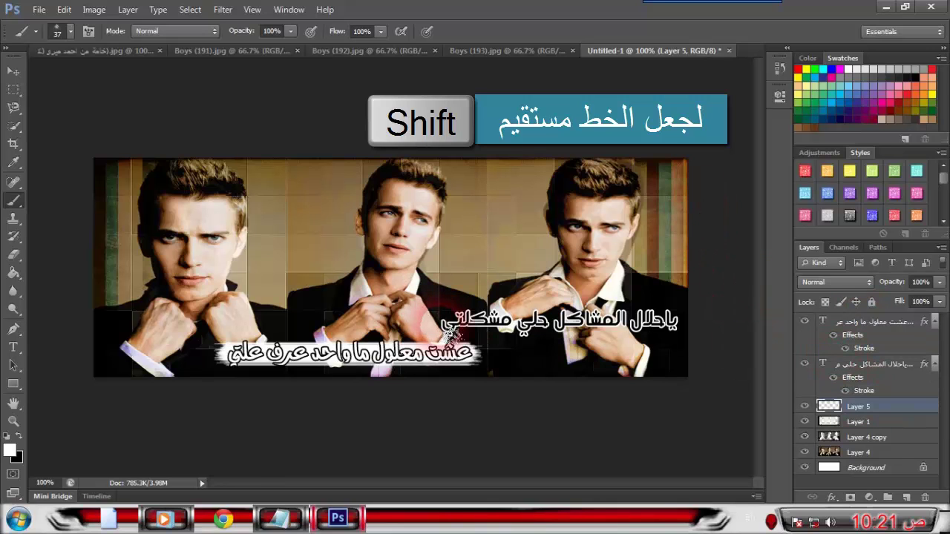
key("ctrl+alt+z")
key("ctrl+alt+z")
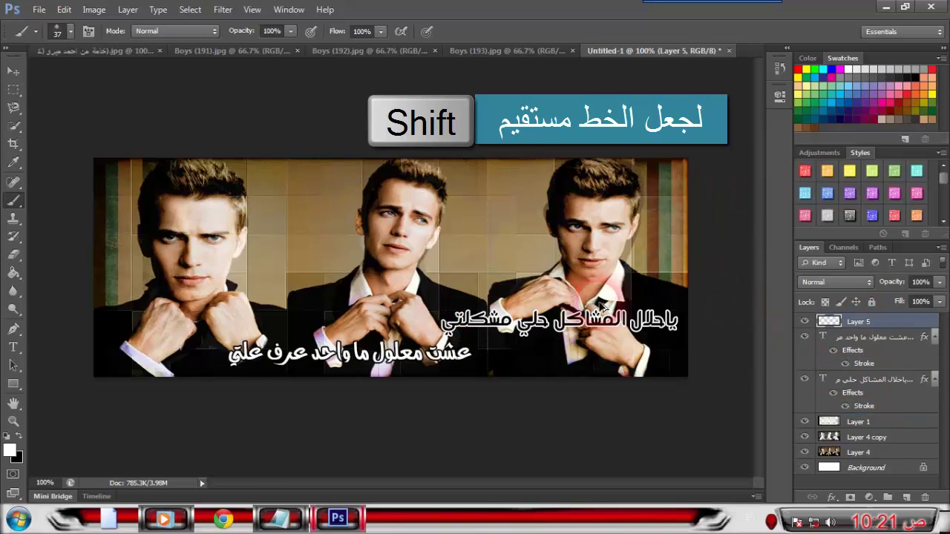
- Move Layer 5 beneath both text layers and set the foreground colour to white
left_click_drag(852, 323, 766, 409)
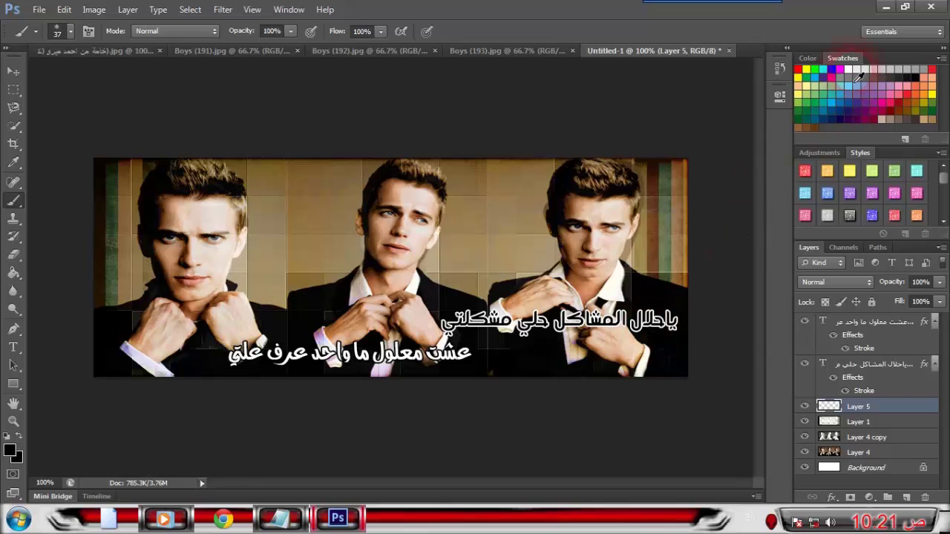
left_click(856, 75)
- Try straight white bands behind both Arabic lines on Layer 5 with the 37 px rough brush
left_click(234, 375)
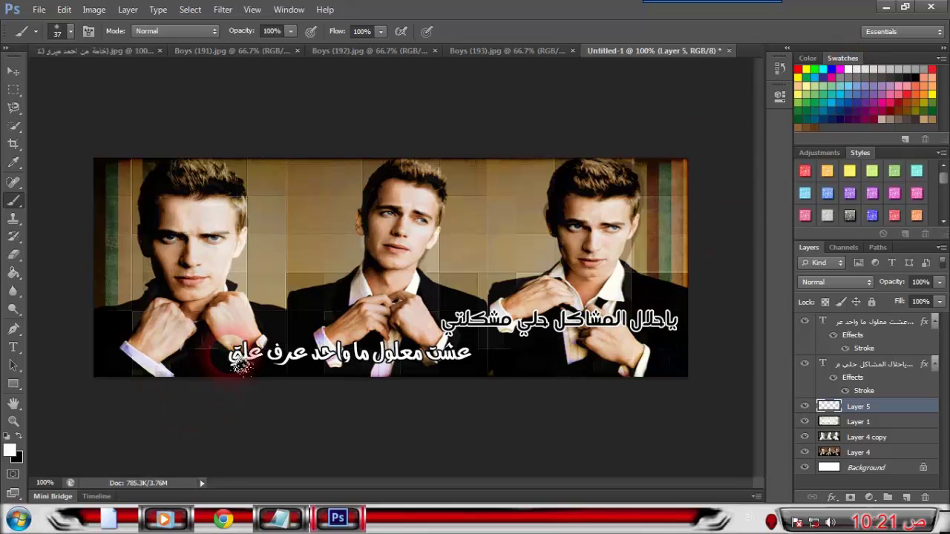
left_click_drag(239, 365, 474, 358)
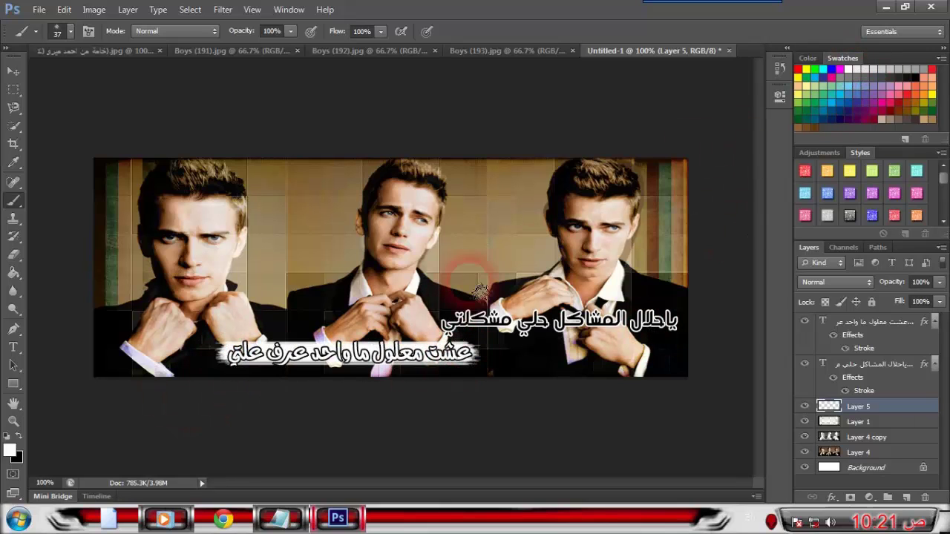
left_click_drag(434, 324, 675, 327)
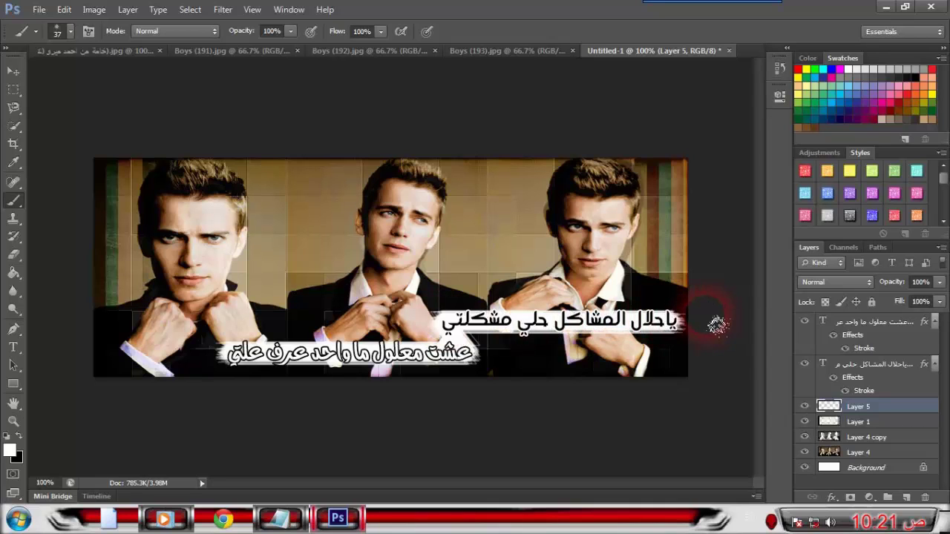
key("ctrl+z")
key("x")
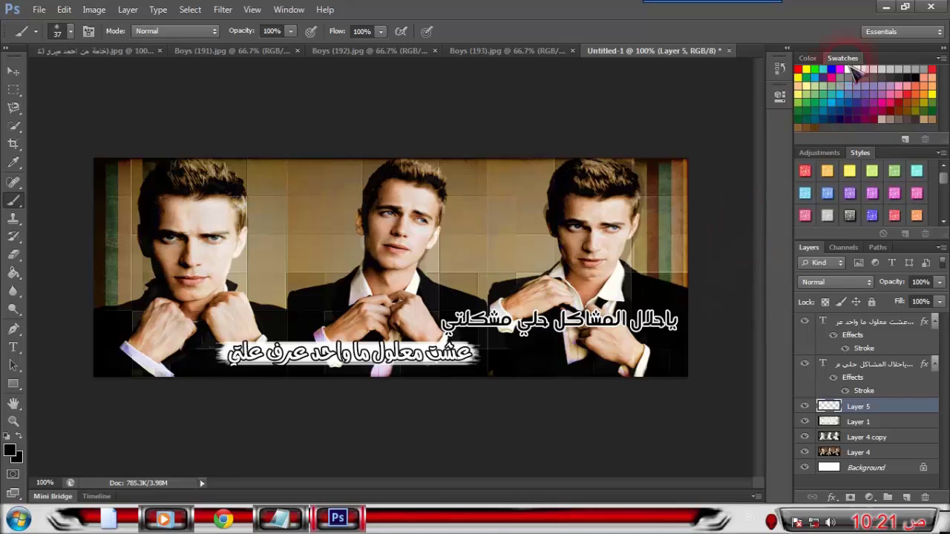
left_click_drag(436, 325, 688, 324)
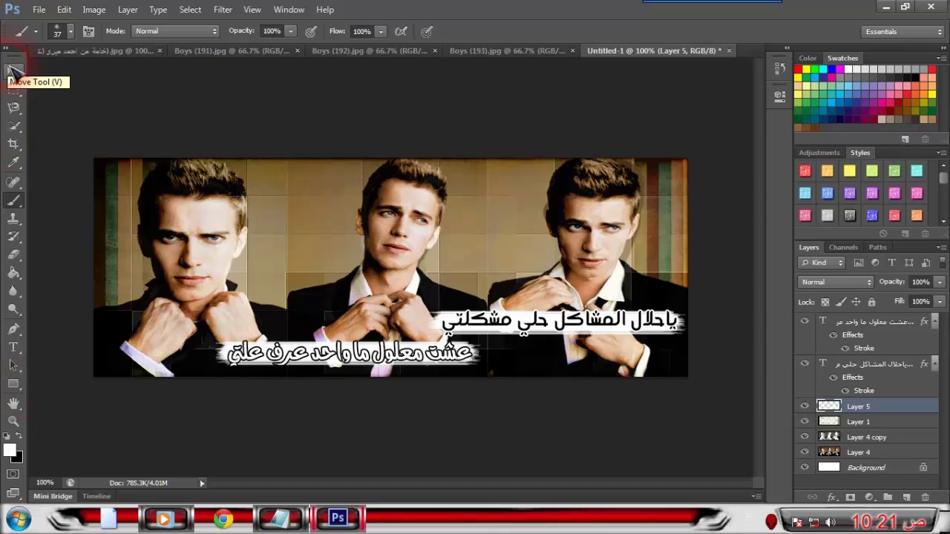
left_click(13, 70)
key("ctrl+alt+z")
key("ctrl+alt+z")
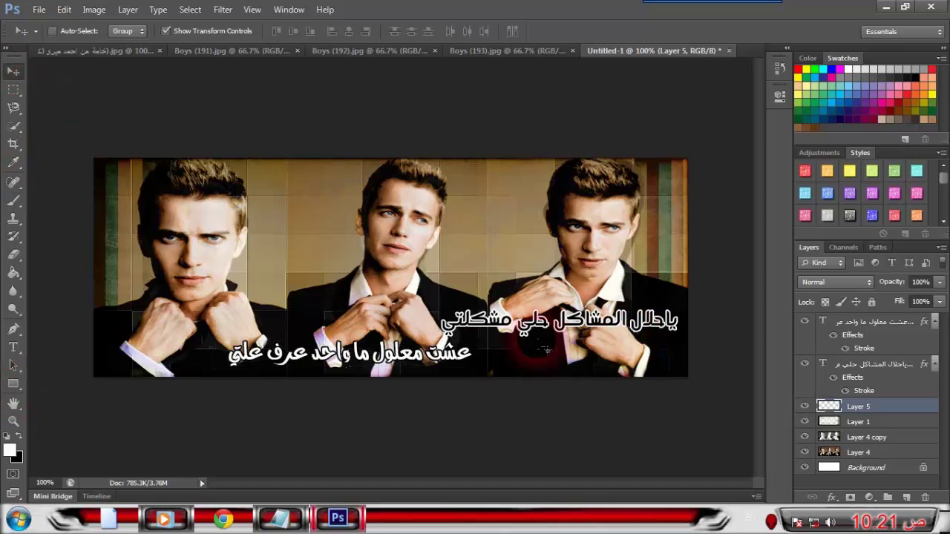
- Paint straight white strips behind the lower part of both Arabic lines on Layer 5 with the 23 px textured brush tip
right_click(215, 314)
right_click(379, 243)
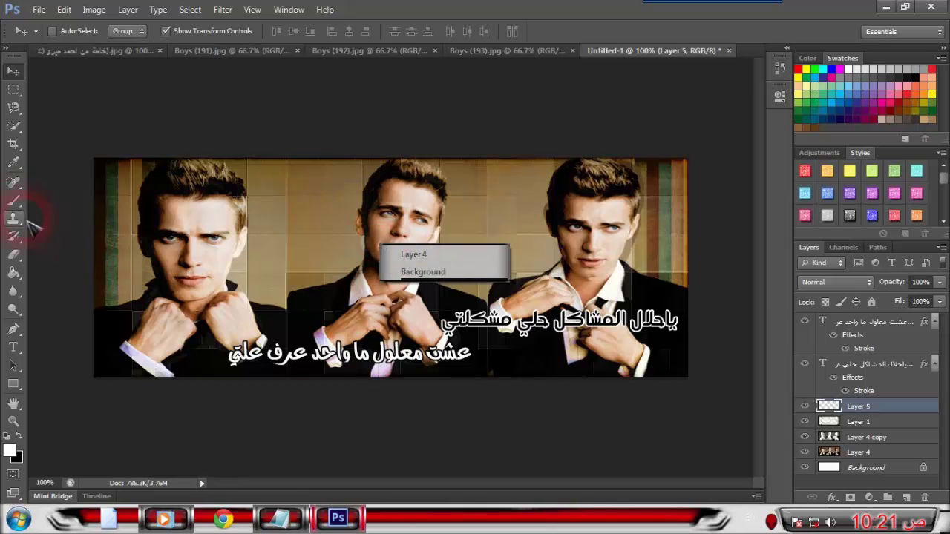
left_click(14, 202)
right_click(302, 242)
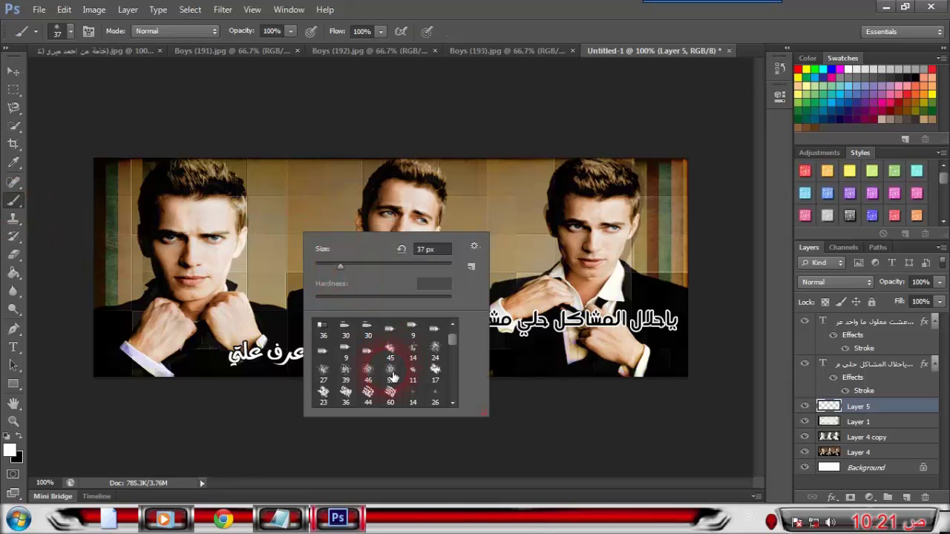
scroll(389, 353, "down", 1)
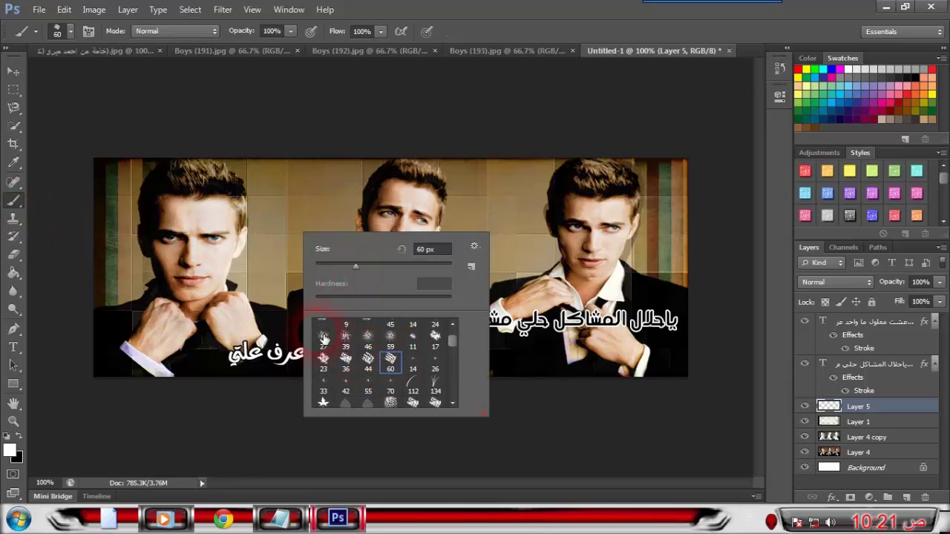
left_click(324, 362)
mouse_move(234, 359)
left_mouse_down()
mouse_move(476, 364)
mouse_move(440, 321)
mouse_move(598, 334)
left_mouse_up()
key("ctrl+z")
left_click_drag(450, 334, 654, 339)
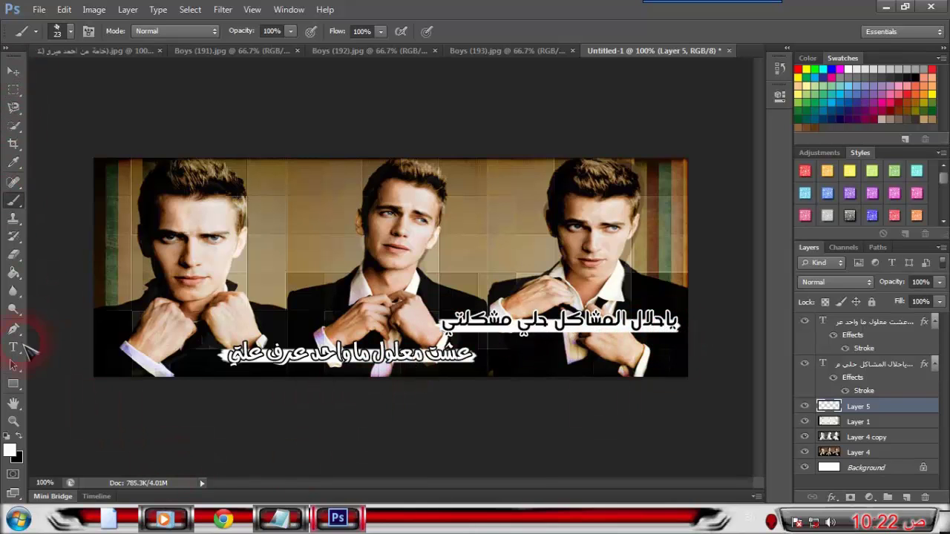
- Activate the Paint Bucket and select the first Arabic line's text layer, with the line enlarged to about 314%
left_click(11, 351)
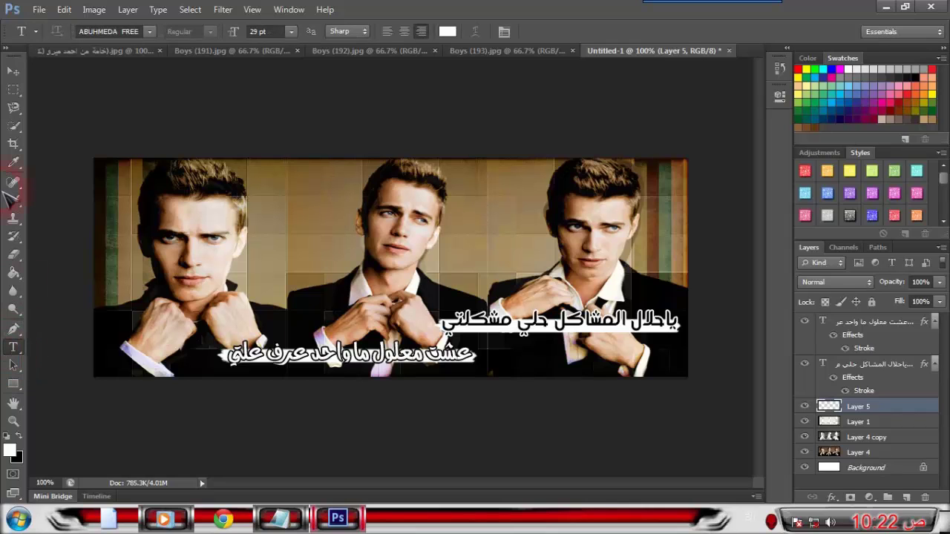
left_click(15, 274)
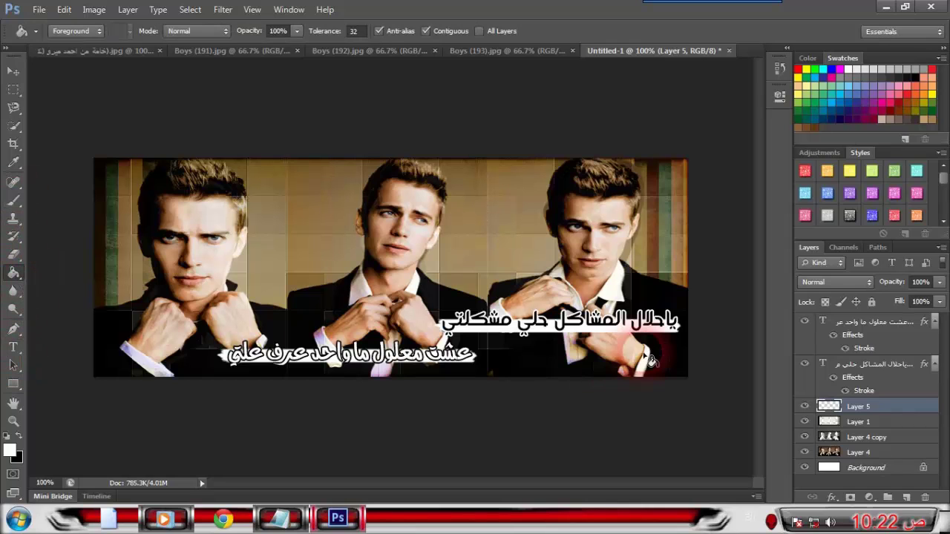
left_click(862, 370)
left_click(839, 364)
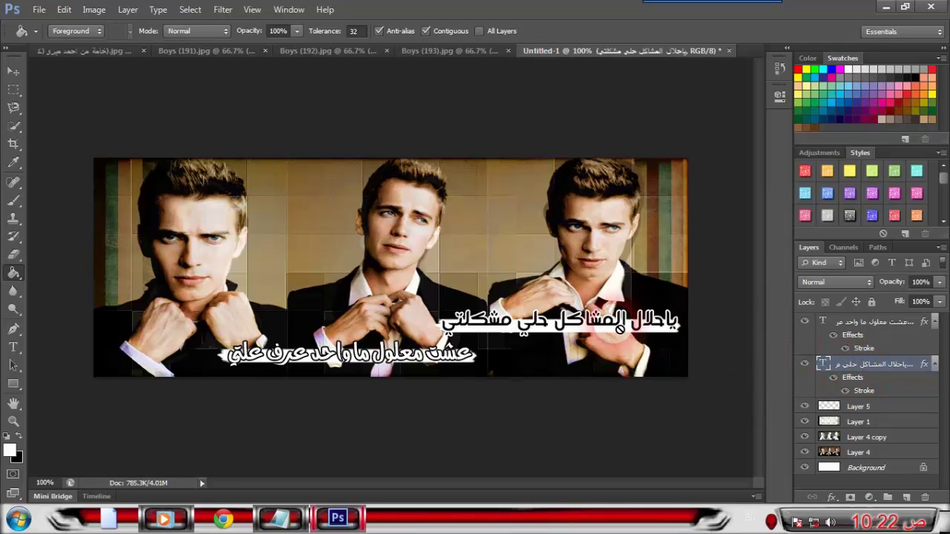
left_click(268, 399)
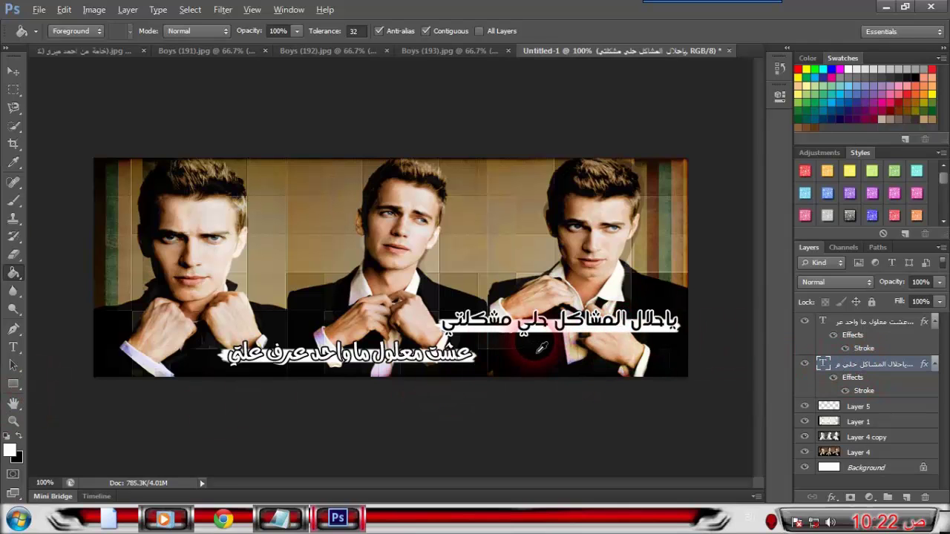
scroll(504, 360, "up", 5)
mouse_move(530, 483)
left_mouse_down()
mouse_move(592, 484)
mouse_move(541, 484)
left_mouse_up()
scroll(519, 416, "up", 4)
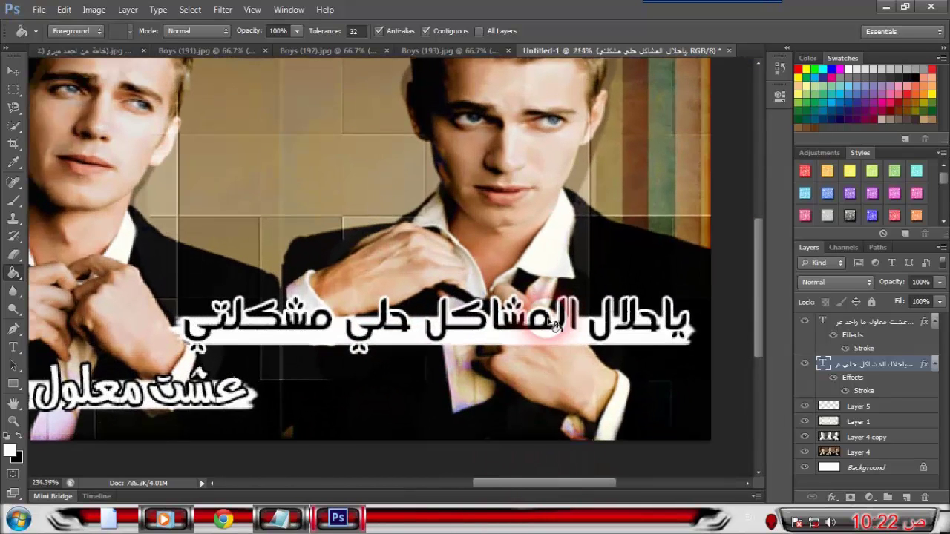
scroll(555, 325, "up", 3)
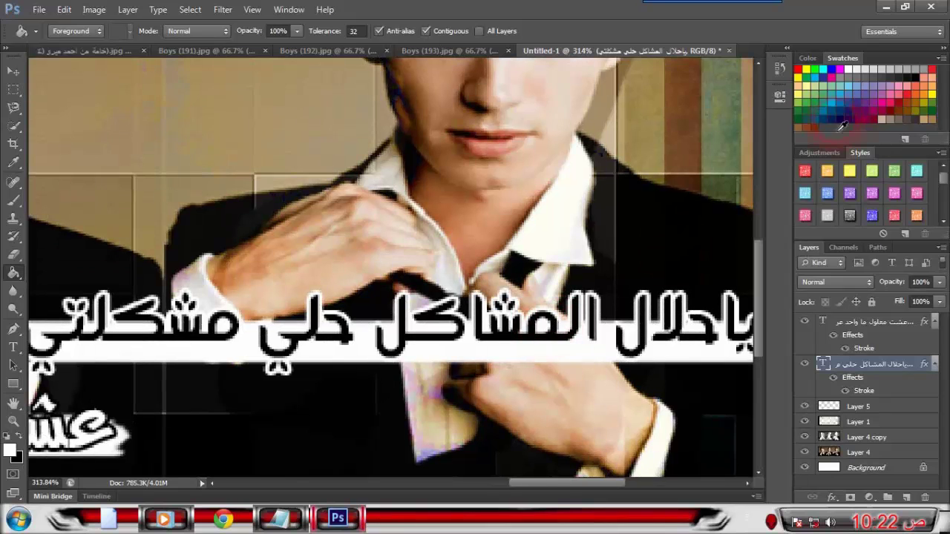
- Set the foreground colour to a light blue for the Paint Bucket fill
left_click(10, 450)
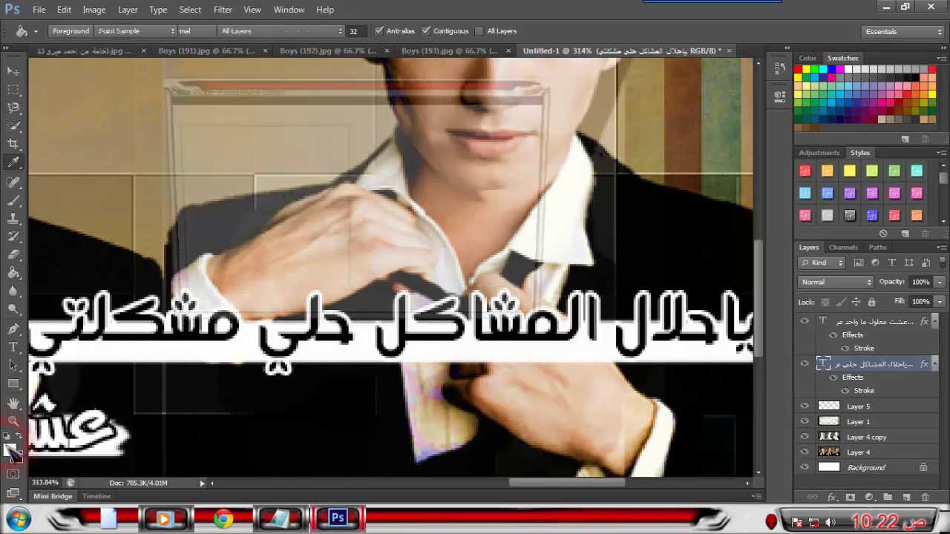
left_click(365, 199)
mouse_move(334, 193)
left_mouse_down()
mouse_move(297, 183)
mouse_move(243, 132)
left_mouse_up()
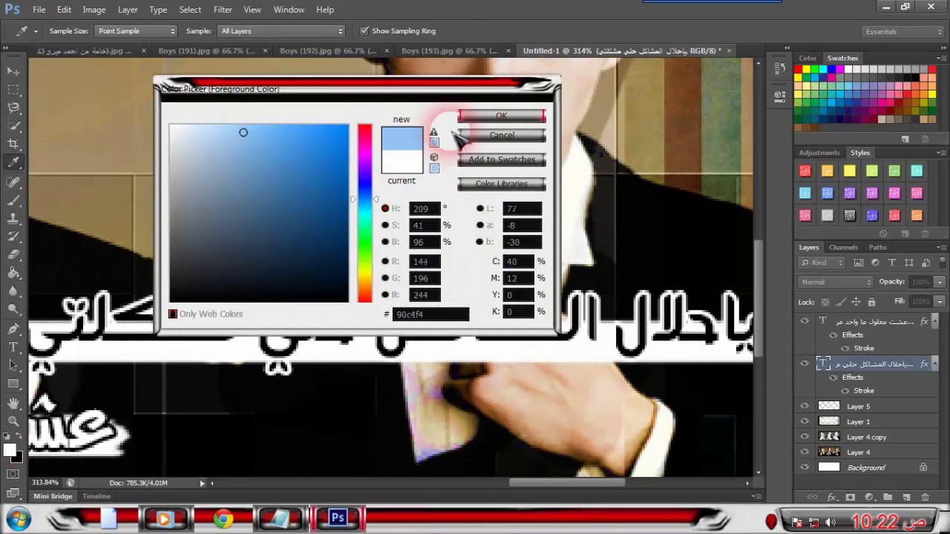
left_click(491, 116)
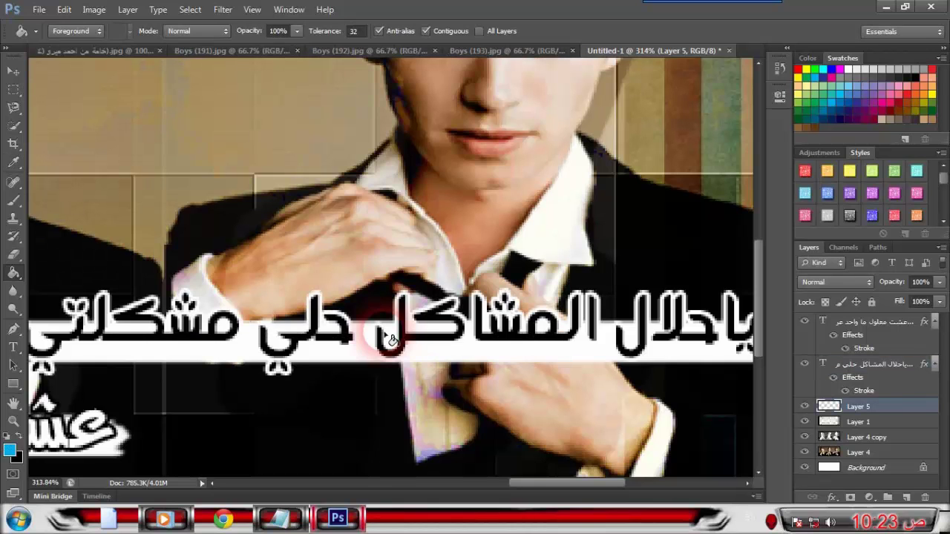
- Rasterize the first Arabic line's text layer and fill the dots of its middle word المشاكل with light blue
left_click(511, 307)
key("ctrl+z")
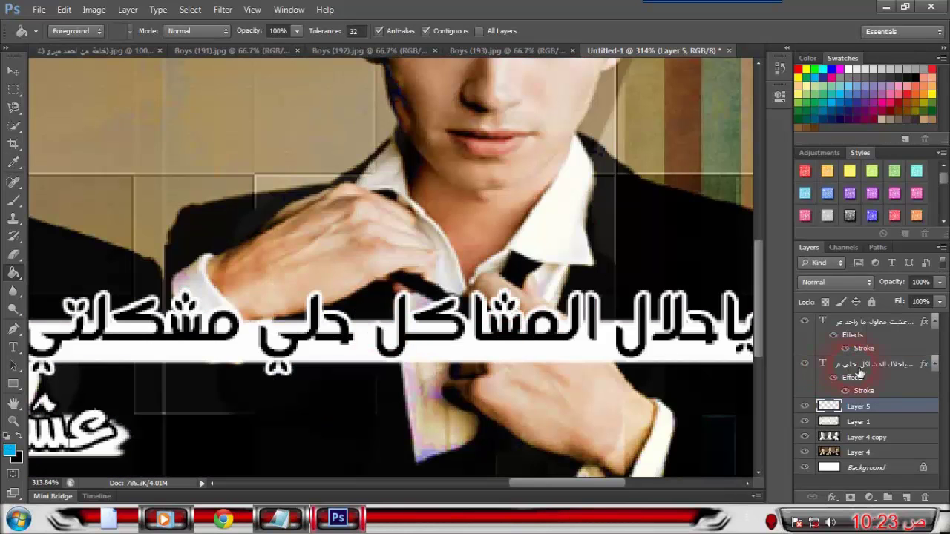
key("alt+bracketright")
scroll(502, 307, "up", 6)
left_click(501, 309)
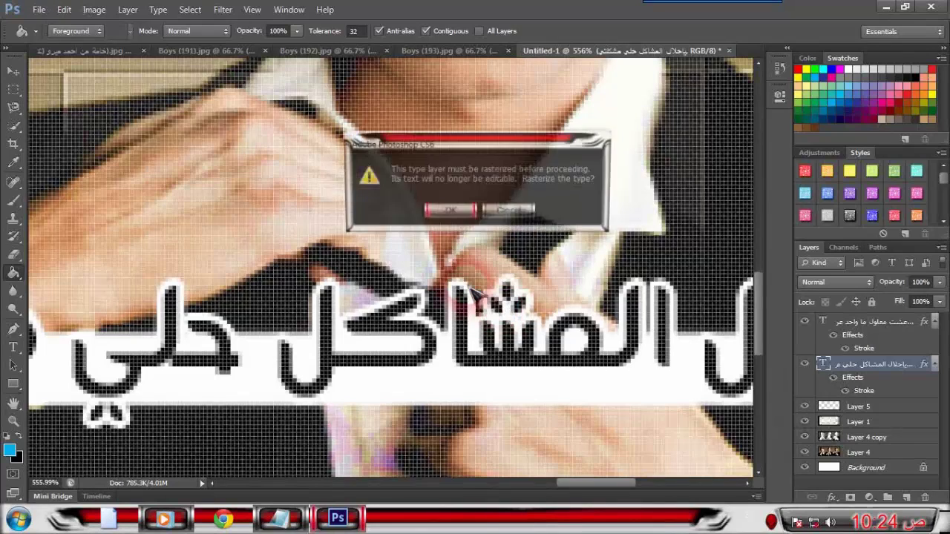
left_click(450, 212)
left_click(507, 299)
- Fill the remaining letter dots of the first Arabic line, in حلي and مشكلتي, with light blue
left_click(106, 420)
mouse_move(601, 489)
left_mouse_down()
mouse_move(629, 490)
mouse_move(520, 483)
left_mouse_up()
left_click(680, 384)
left_click(423, 304)
left_click(368, 412)
left_click(536, 445)
- Rasterize the second Arabic line's text layer and fill the dots of its first word عشت with light blue
left_click_drag(502, 483, 447, 483)
scroll(485, 362, "down", 3)
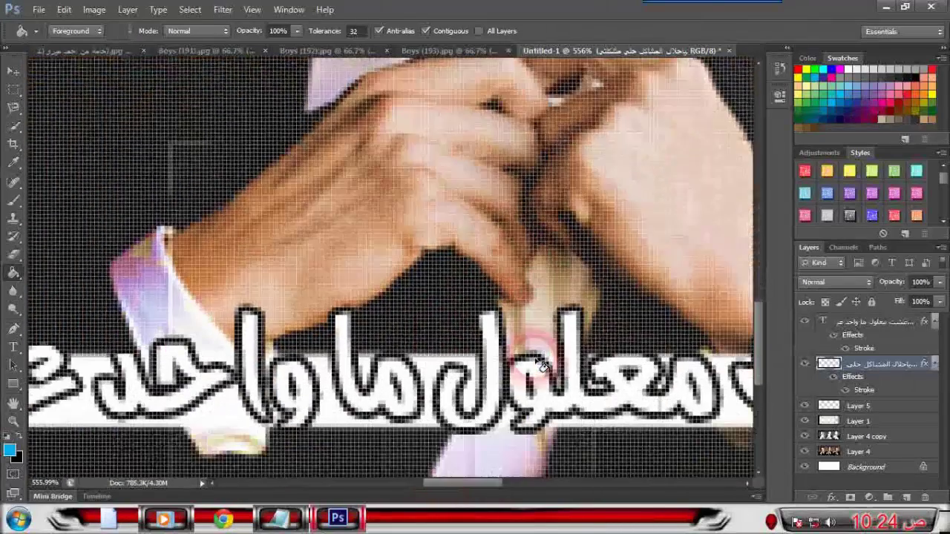
scroll(542, 365, "down", 1)
left_click(846, 324)
left_click(488, 475)
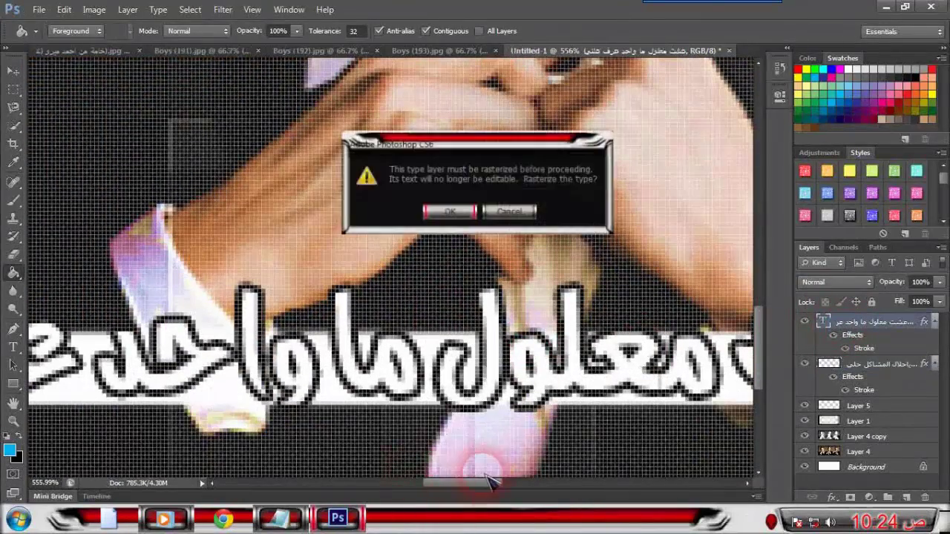
key("Return")
scroll(435, 462, "right", 5)
left_click(527, 313)
left_click(432, 325)
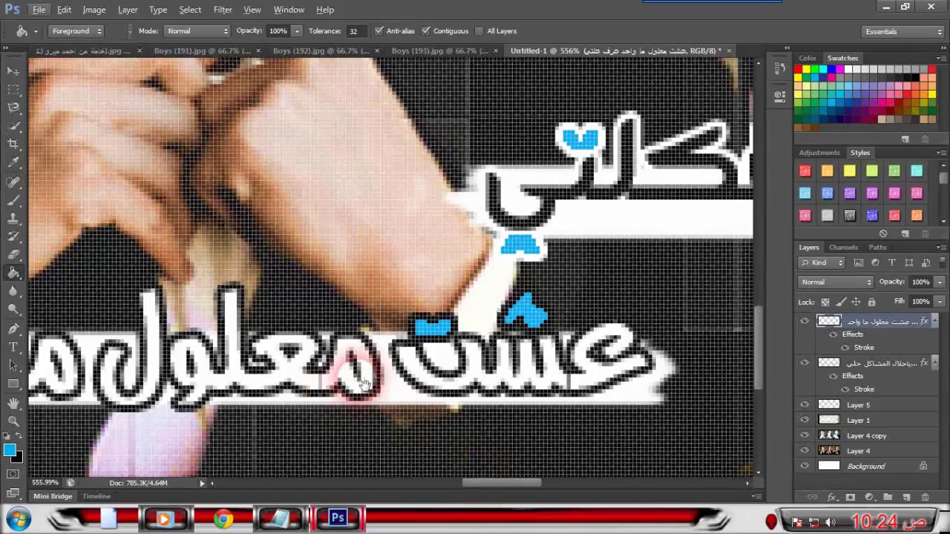
- Fill the dot of عرف and the dots above the second Arabic line's last word with light blue, undoing any fill that covers whole letters
scroll(363, 382, "left", 10)
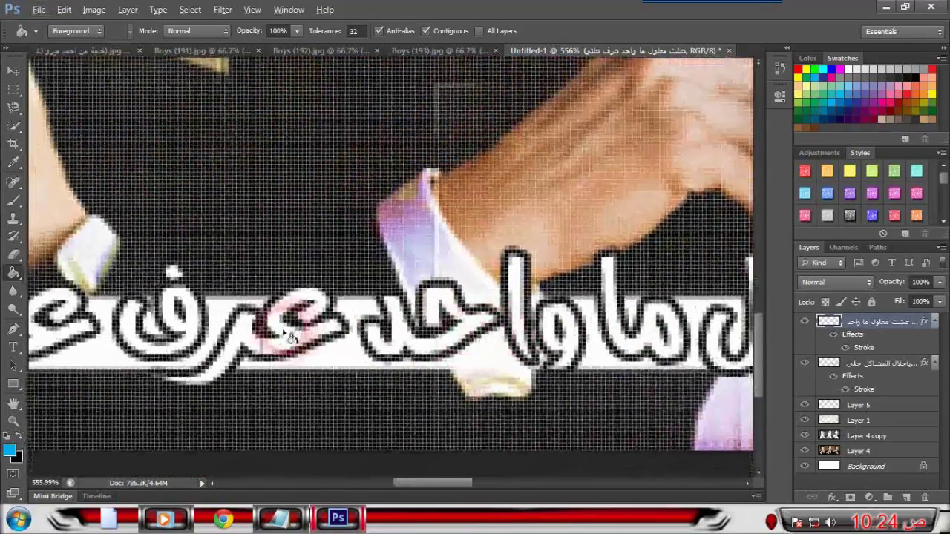
scroll(290, 336, "left", 6)
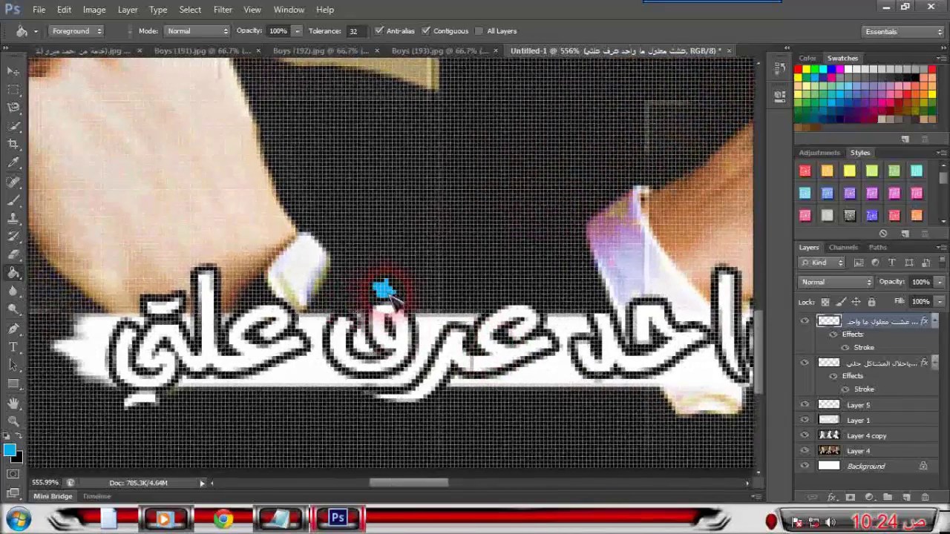
left_click(144, 404)
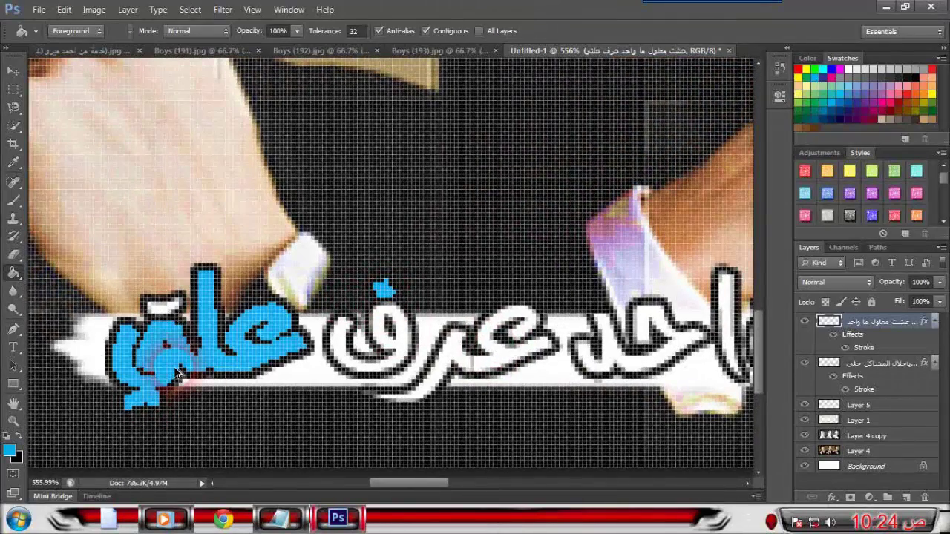
key("ctrl+z")
left_click(165, 306)
left_click_drag(223, 416, 349, 382)
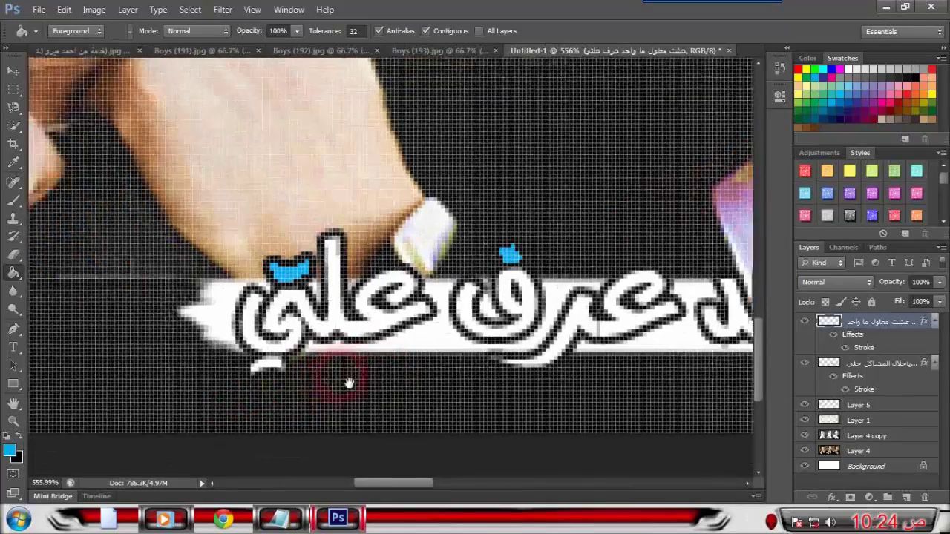
- Erase the join between the second line's last letter and the dots beneath it with the 1 px Eraser, and fill those dots light blue
scroll(349, 383, "up", 6)
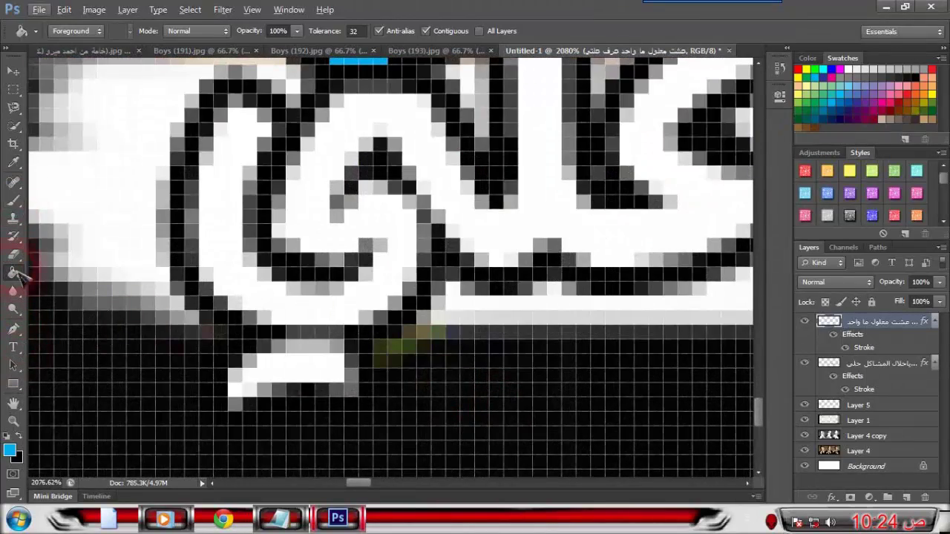
left_click(14, 256)
left_click_drag(300, 339, 35, 349)
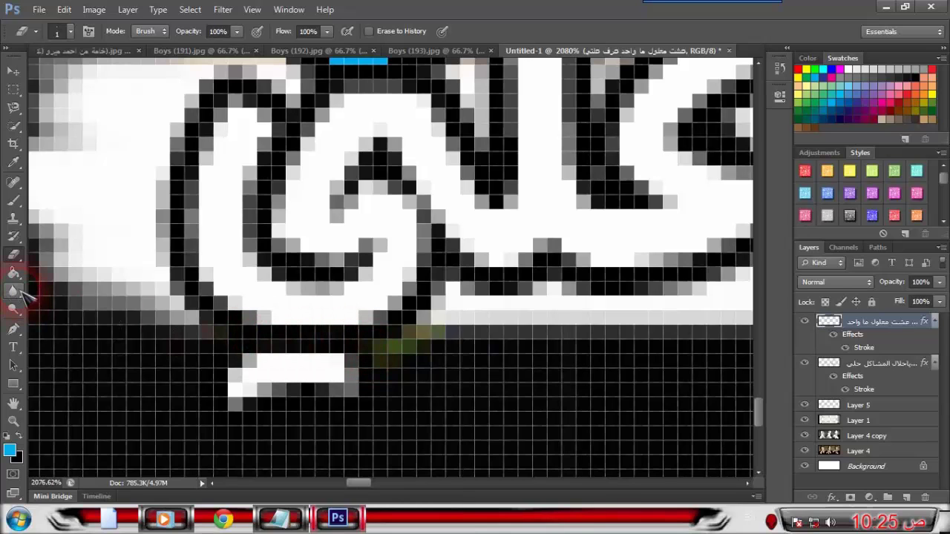
left_click(13, 273)
left_click(293, 376)
key("ctrl+z")
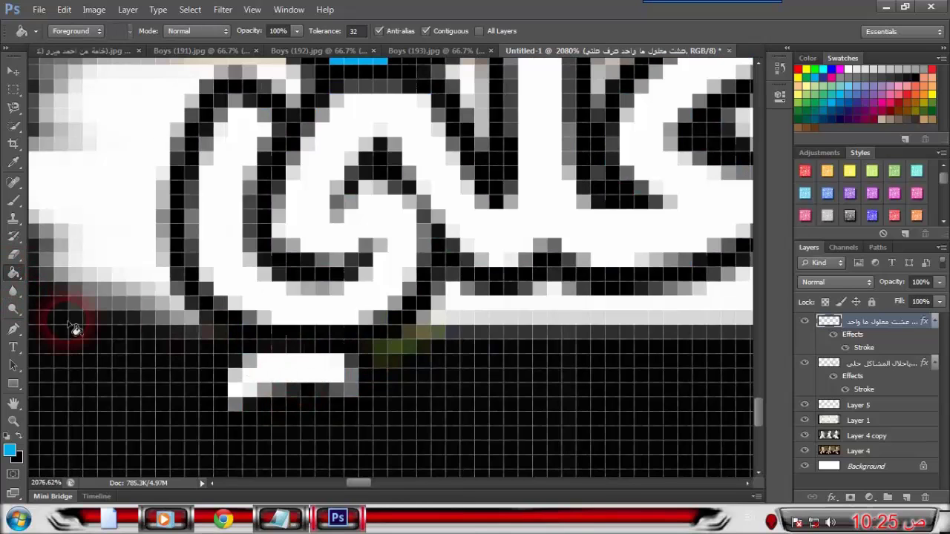
left_click(18, 254)
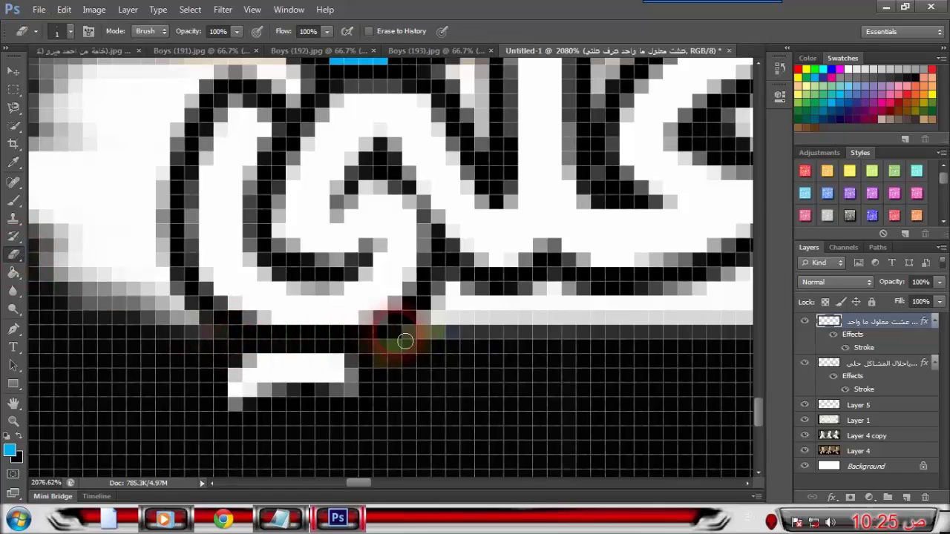
left_click(14, 273)
left_click(304, 375)
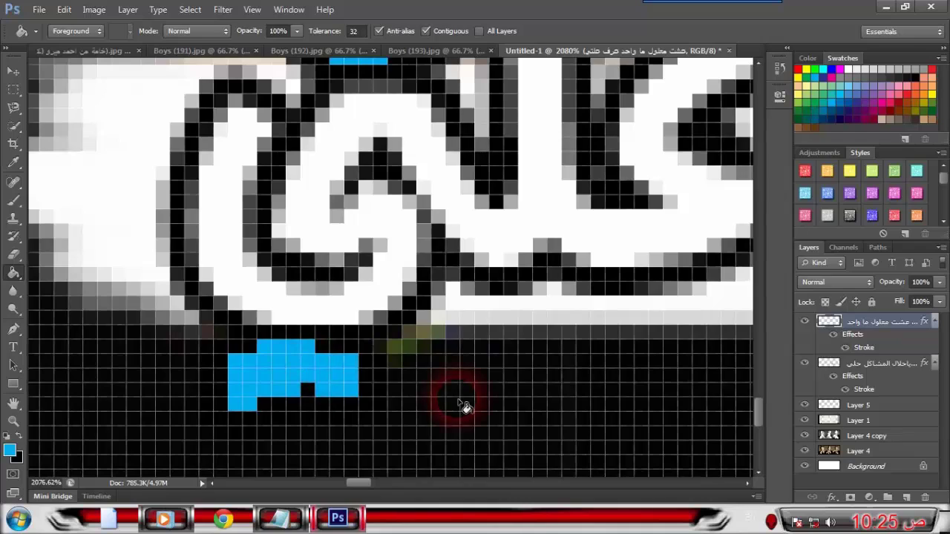
- Fit the whole cover on screen and activate the Move tool
scroll(422, 390, "down", 3)
scroll(422, 389, "down", 8)
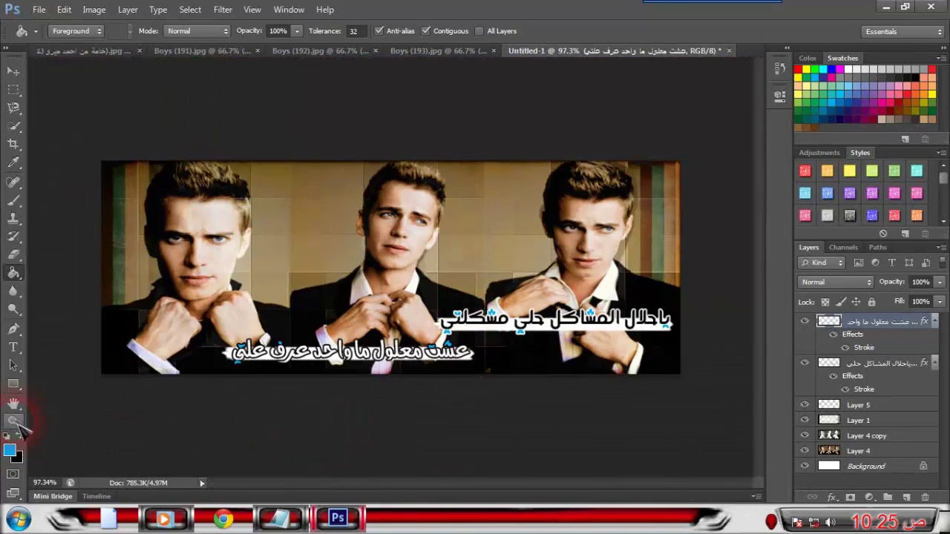
left_click(13, 421)
right_click(441, 230)
left_click(482, 252)
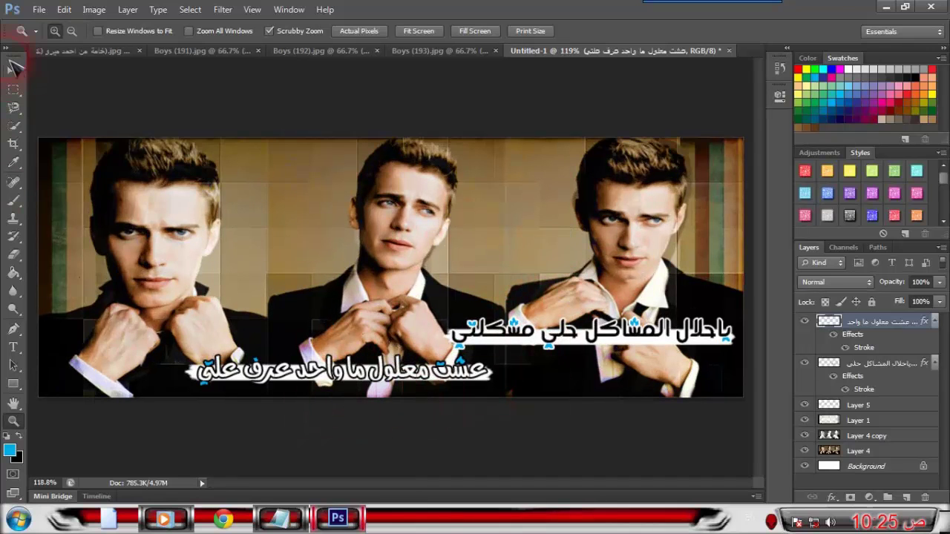
left_click(14, 69)
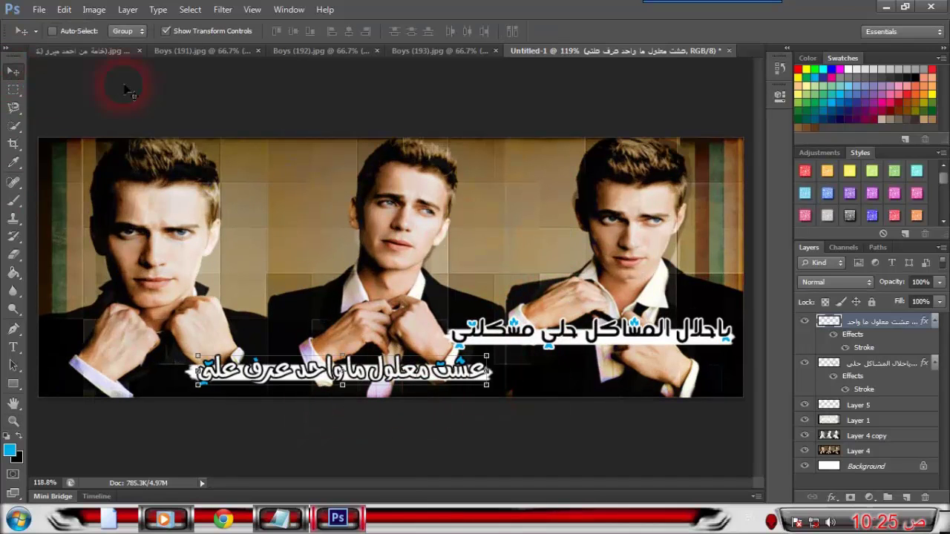
double_click(36, 3)
double_click(637, 22)
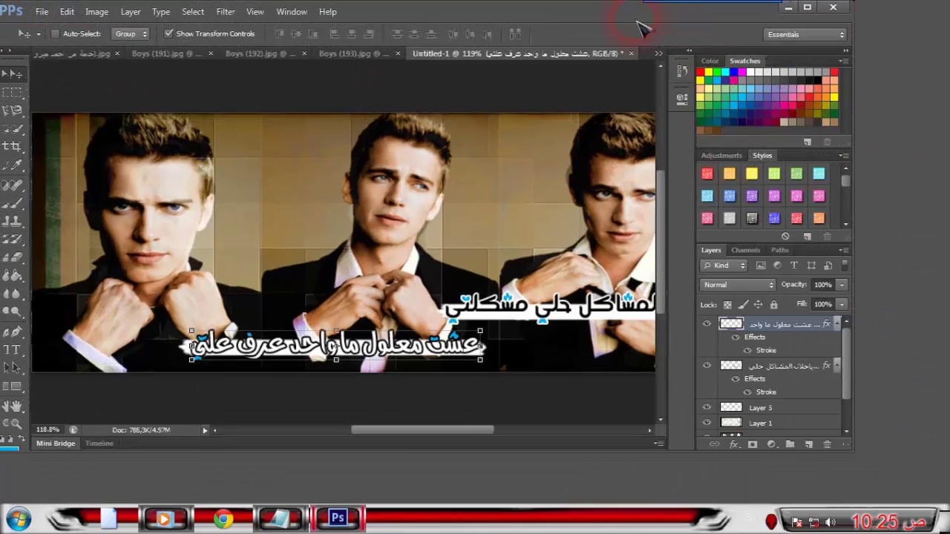
double_click(639, 23)
- Open حقوق مالتي.PDF and import its page at 300 pixels/inch in 8-bit RGB Color
left_click(38, 9)
left_click(44, 38)
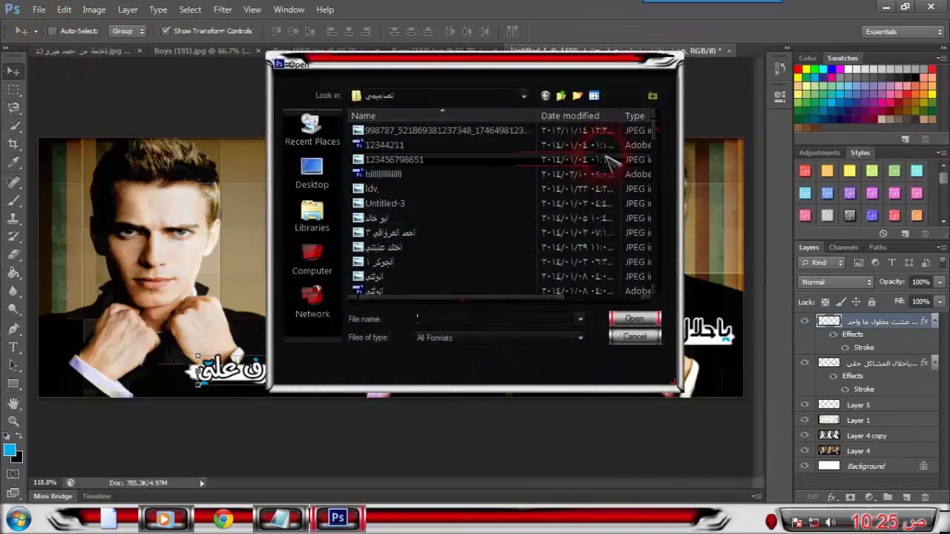
left_click_drag(664, 131, 663, 172)
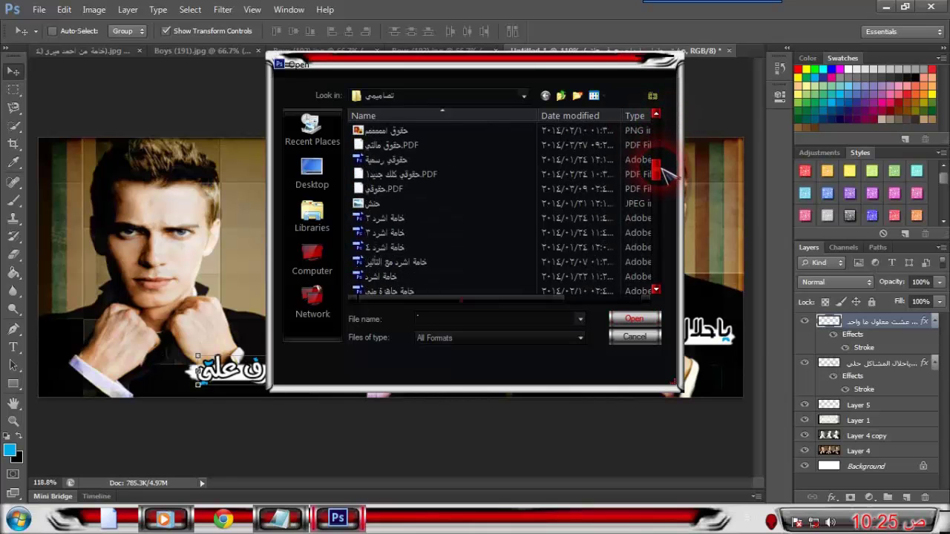
double_click(385, 138)
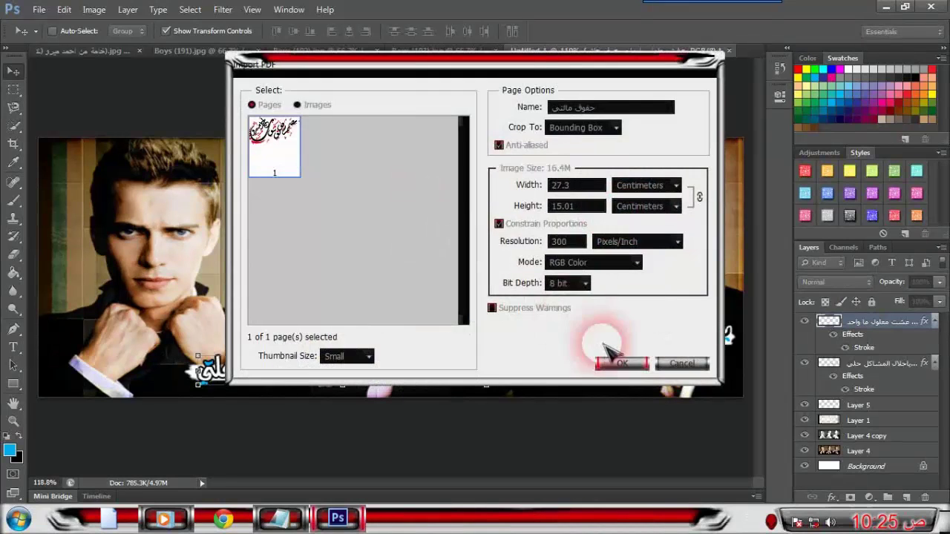
left_click(615, 361)
- Transfer the imported calligraphy layer to the cover document
left_click_drag(671, 114, 350, 64)
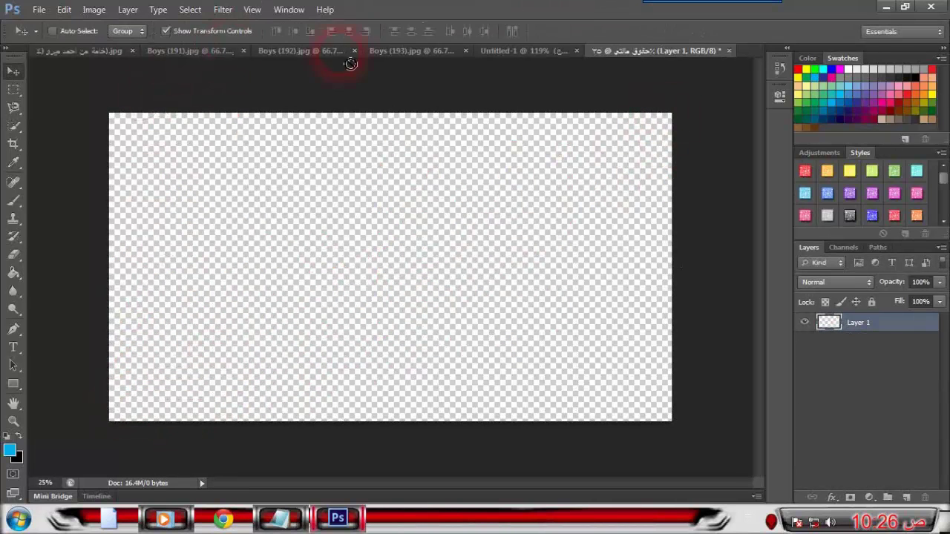